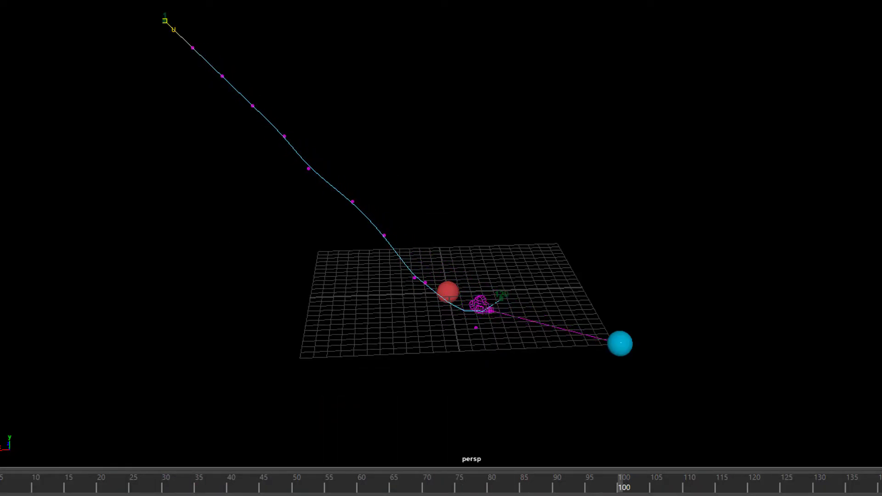
alt+drag(808, 366, 657, 357)
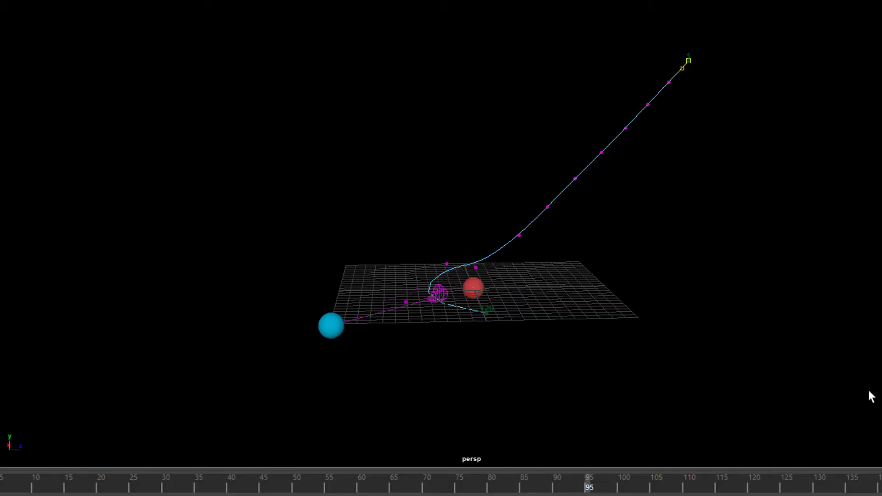
alt+right_drag(540, 382, 804, 404)
alt+middle_drag(772, 361, 803, 297)
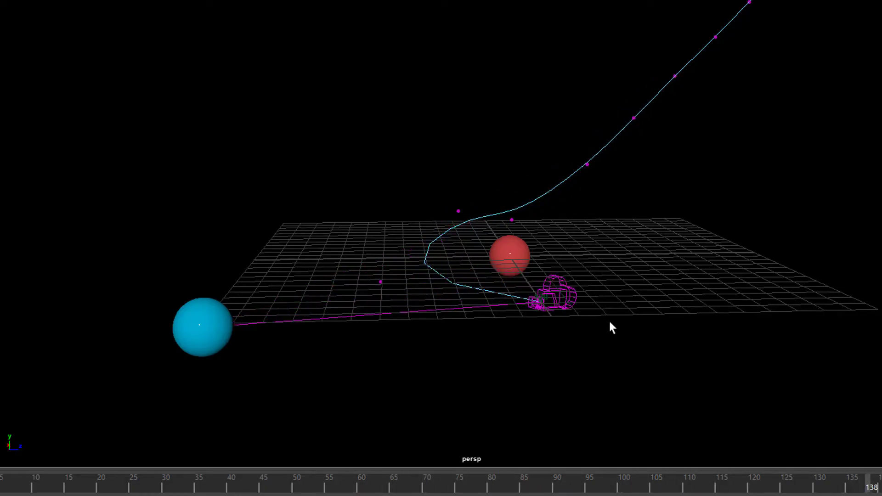
alt+right_drag(712, 305, 731, 175)
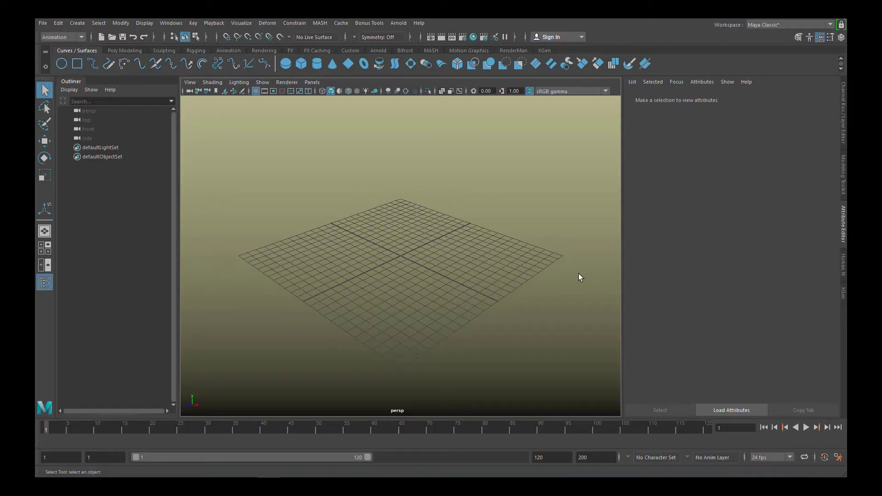
Step: Create a polygon sphere at the grid's centre and a new camera from the current view
click(121, 48)
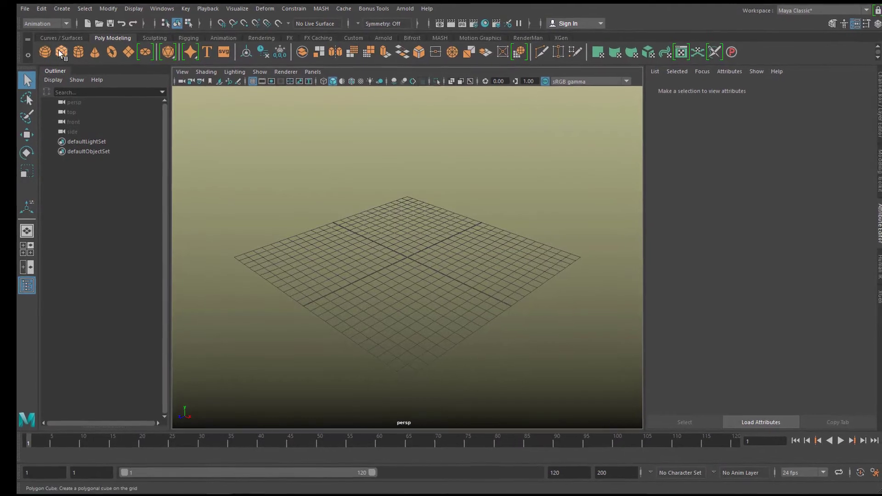
click(49, 55)
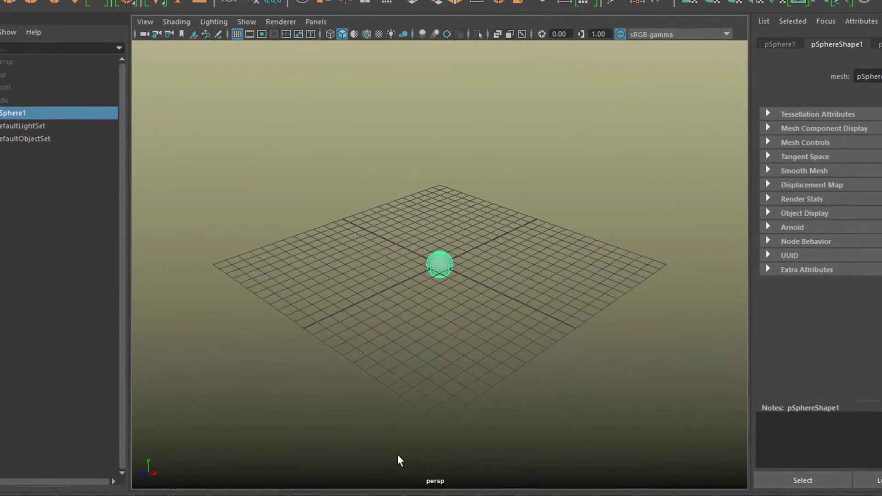
click(148, 26)
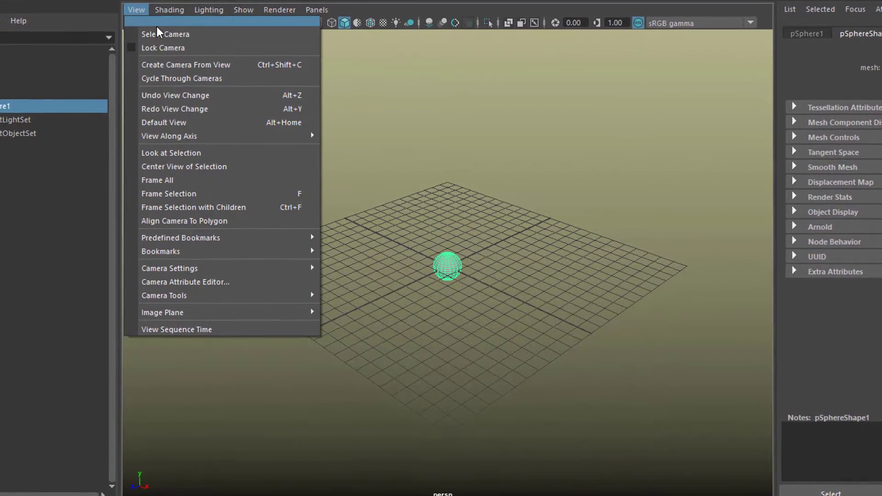
click(219, 64)
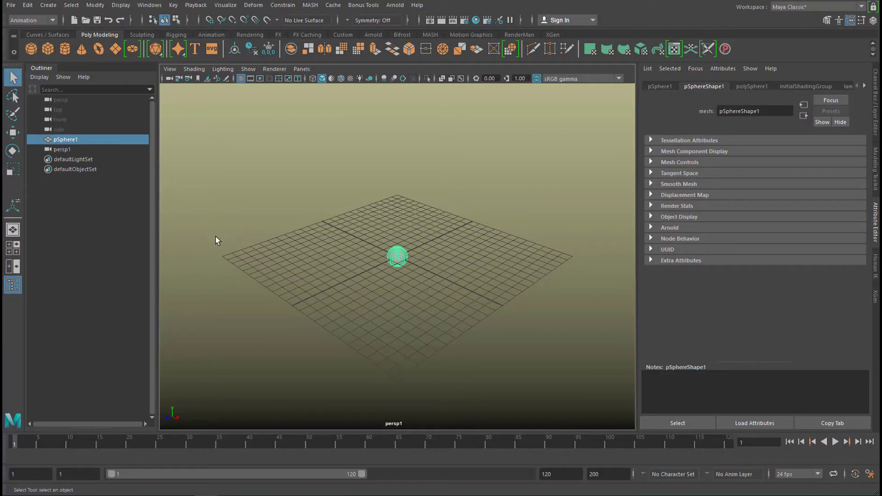
Step: Keyframe the persp1 camera at frame 1 and, dollied in close to the sphere, at frame 40
click(64, 150)
click(68, 140)
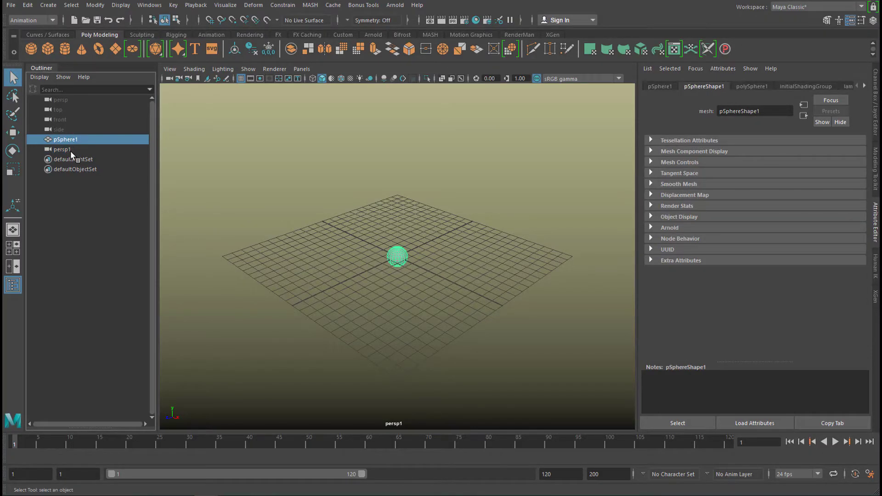
click(70, 151)
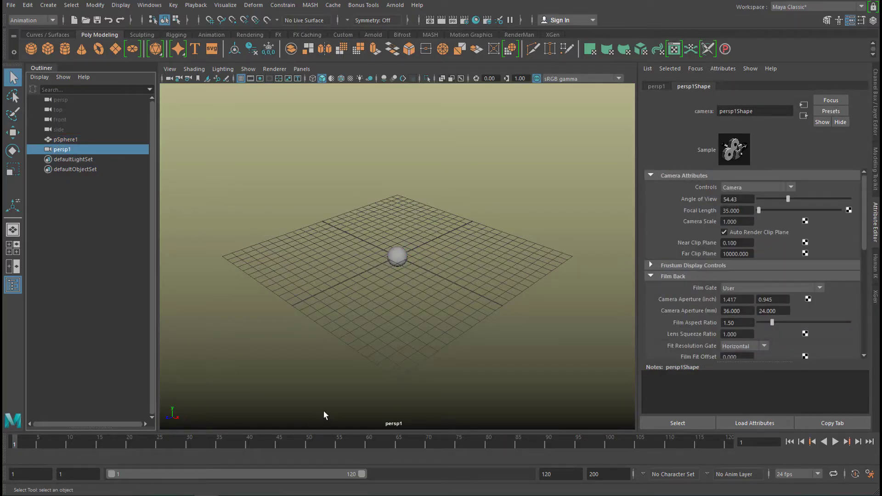
drag(106, 442, 248, 444)
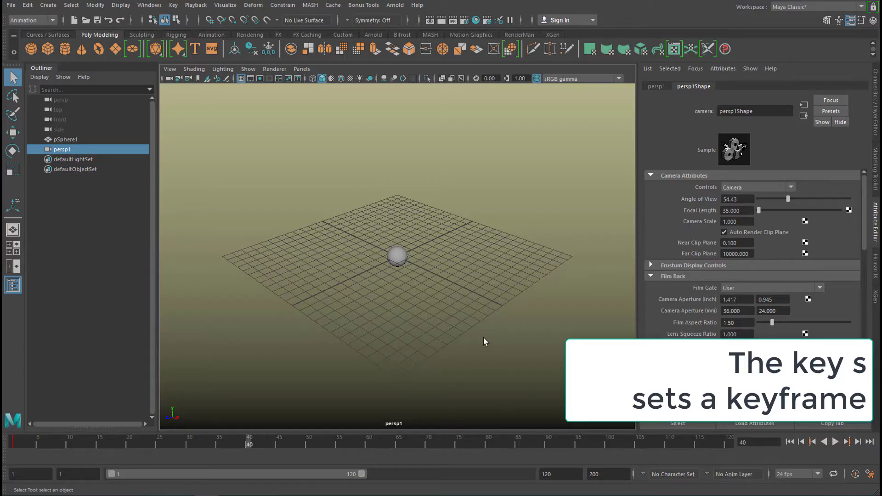
alt+right_drag(400, 348, 782, 337)
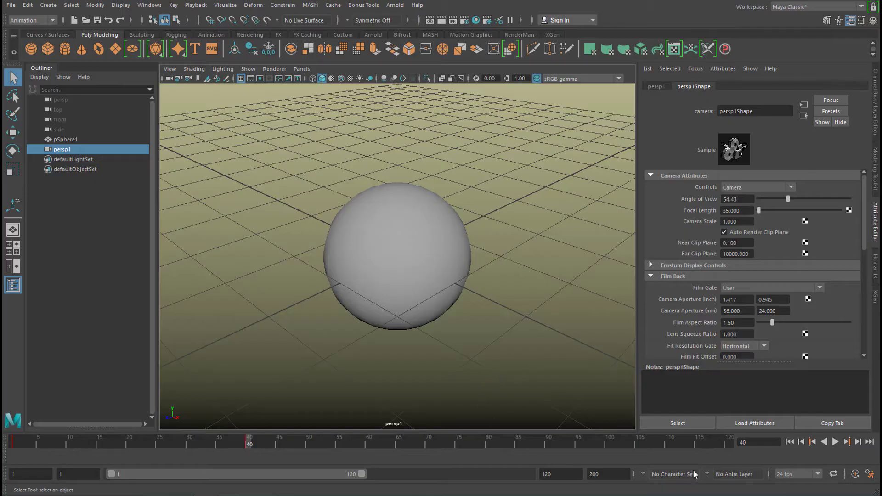
Step: Play the camera animation from the first frame to check the move towards the sphere
click(789, 442)
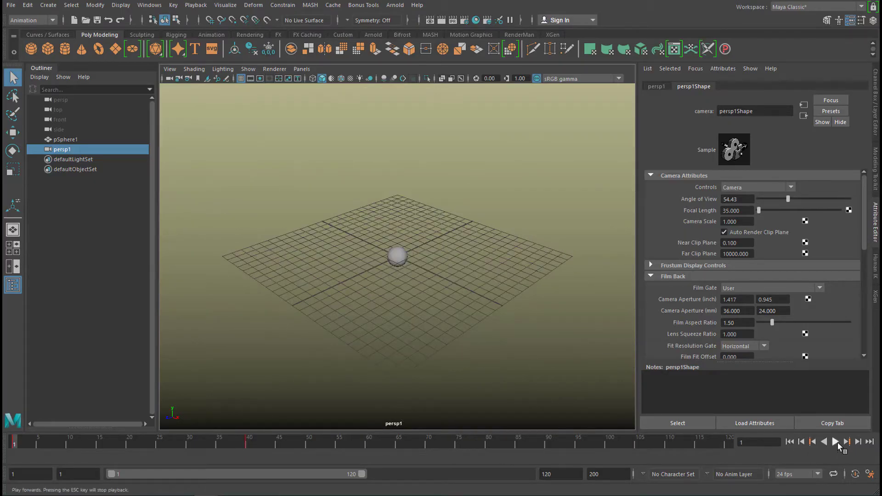
click(836, 442)
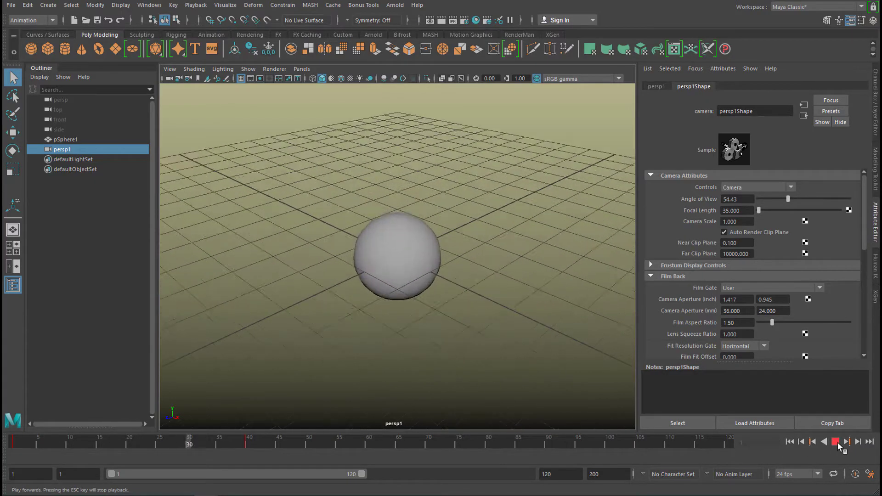
click(836, 442)
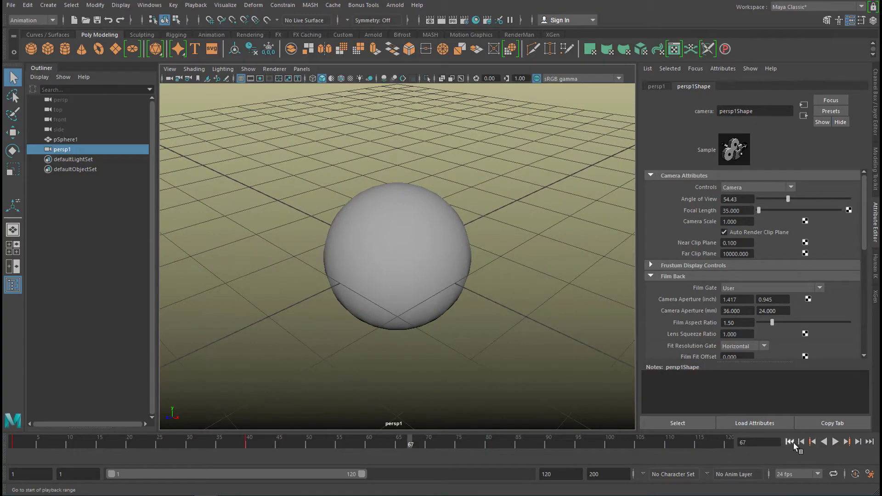
Step: Keyframe the persp1 camera at frame 60 and orbit it around the sphere for that key
click(376, 446)
key(alt+v)
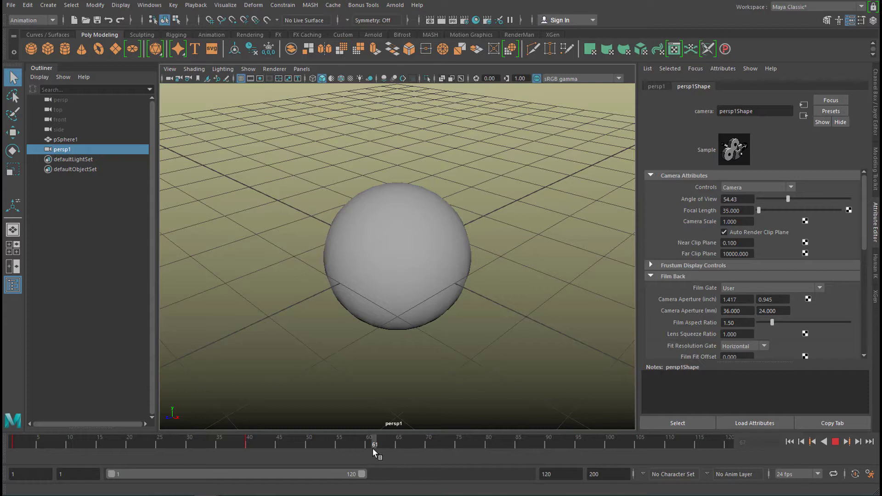
click(369, 448)
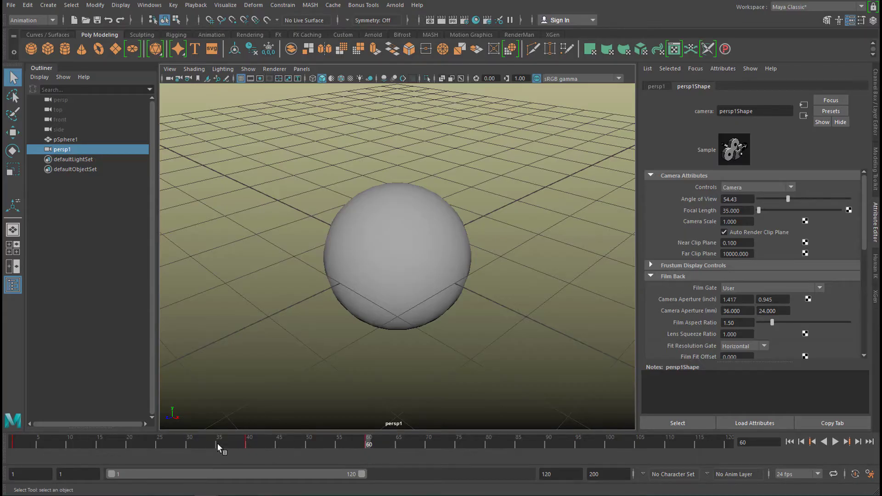
click(248, 450)
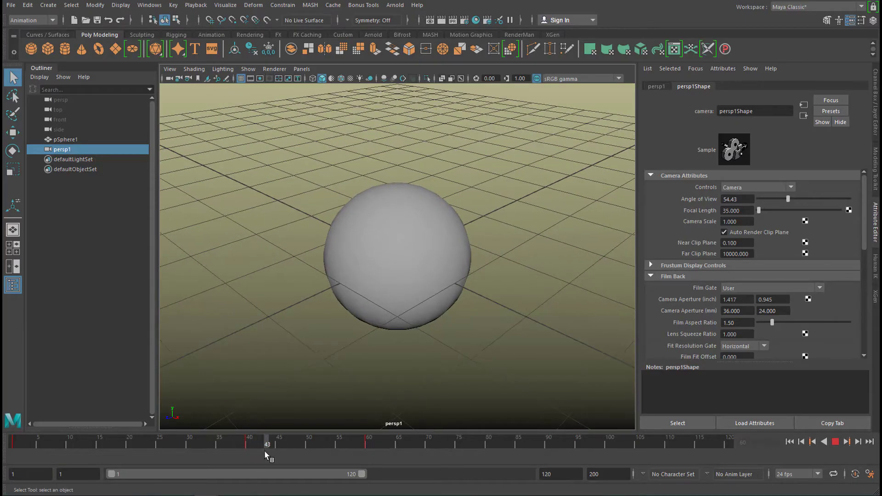
drag(367, 445, 369, 446)
alt+drag(489, 366, 458, 374)
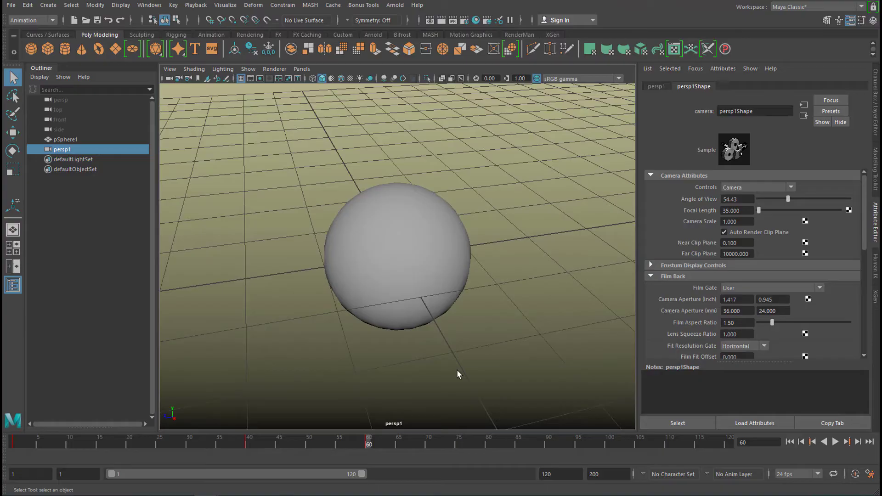
Step: Play the camera animation through frame 60, from frame 10 and again from the start, to check the dolly and orbit
click(70, 446)
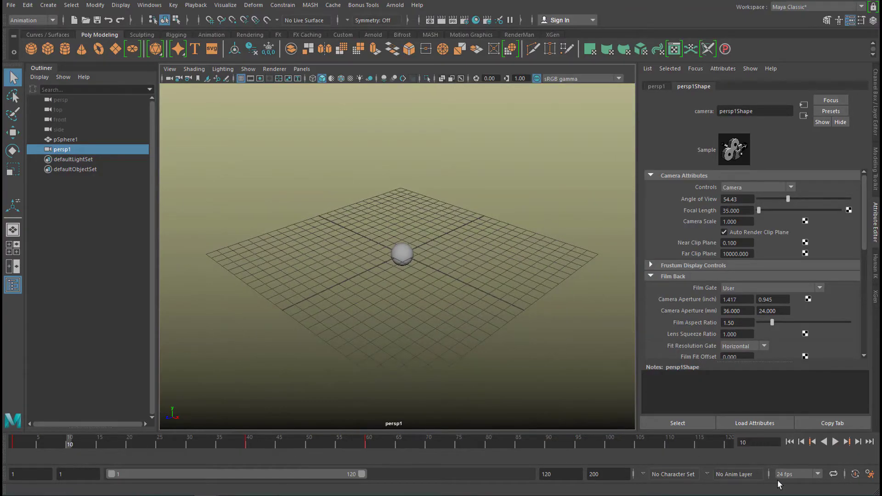
click(835, 443)
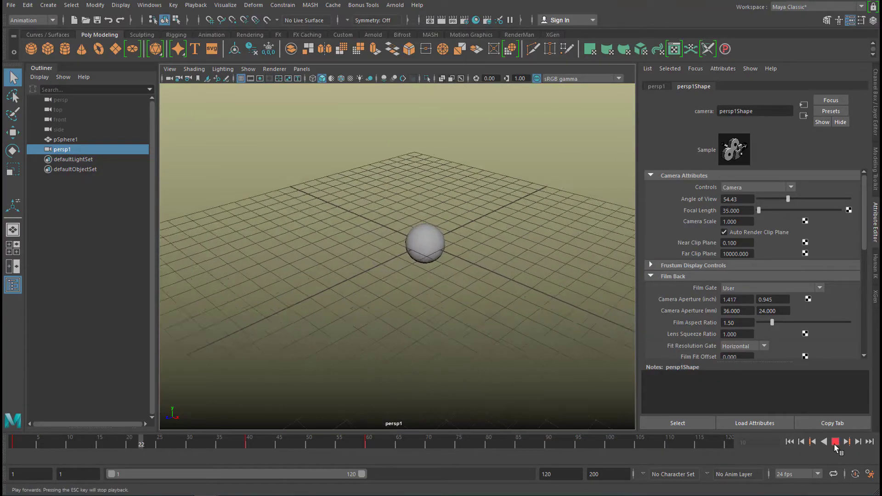
click(836, 442)
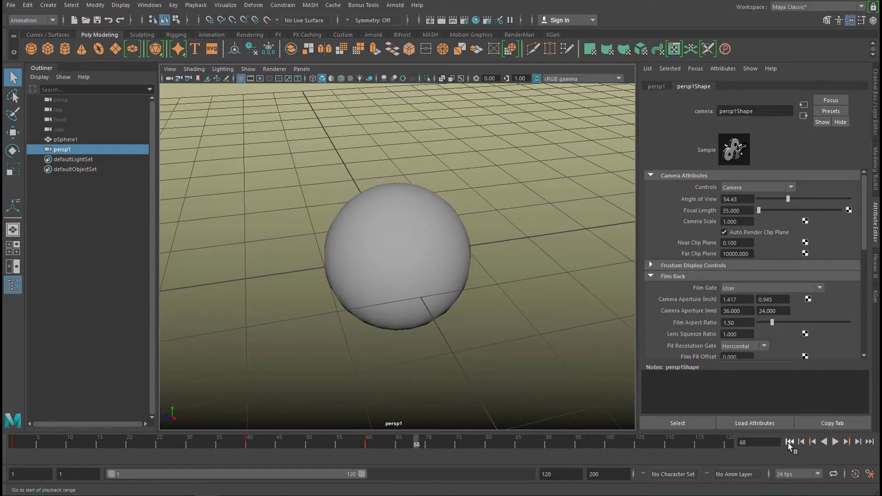
click(789, 442)
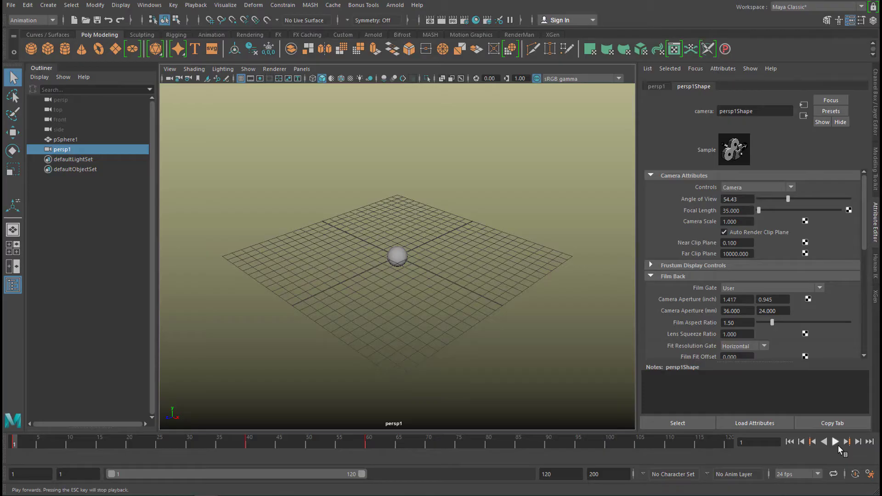
click(839, 446)
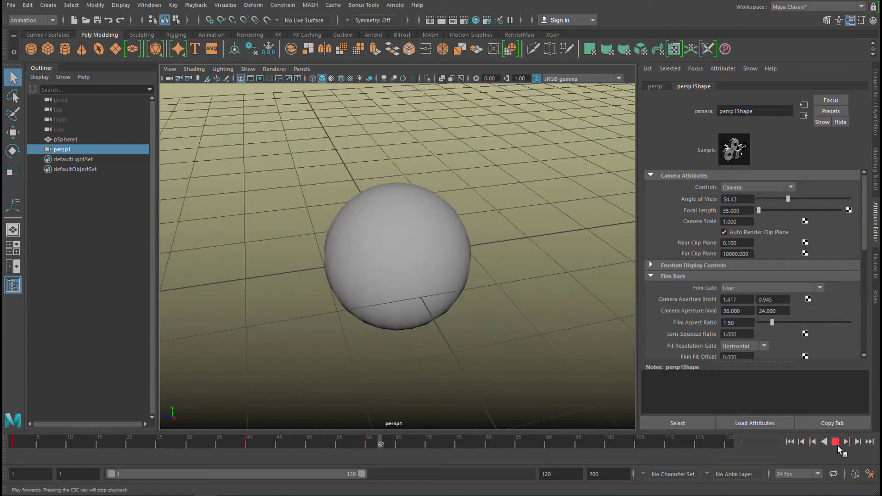
click(837, 442)
Step: Examine the camera's motion at frame 50 and its animation curves around the frame 40 keys in the Graph Editor
mouse_move(290, 446)
mouse_down()
mouse_move(244, 454)
mouse_move(285, 456)
mouse_move(225, 461)
mouse_move(286, 459)
mouse_move(184, 470)
mouse_move(375, 473)
mouse_move(237, 474)
mouse_move(368, 461)
mouse_move(286, 471)
mouse_move(307, 467)
mouse_up()
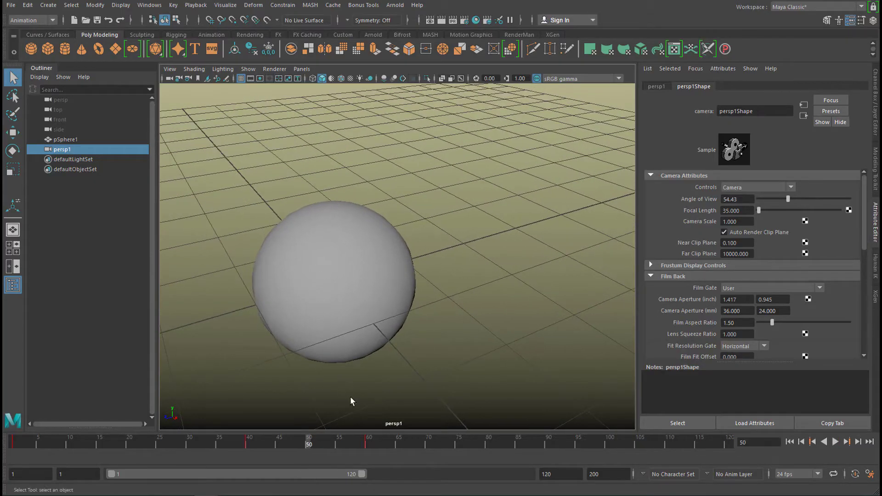
click(149, 6)
mouse_move(174, 60)
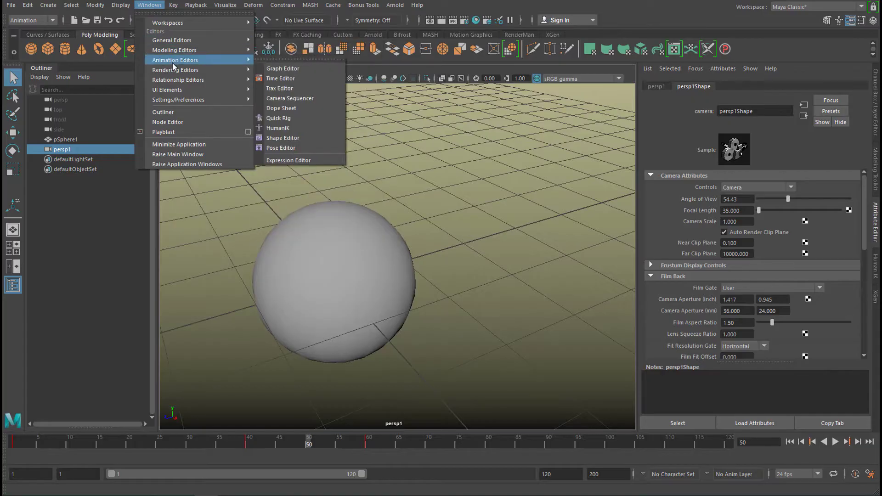
click(281, 68)
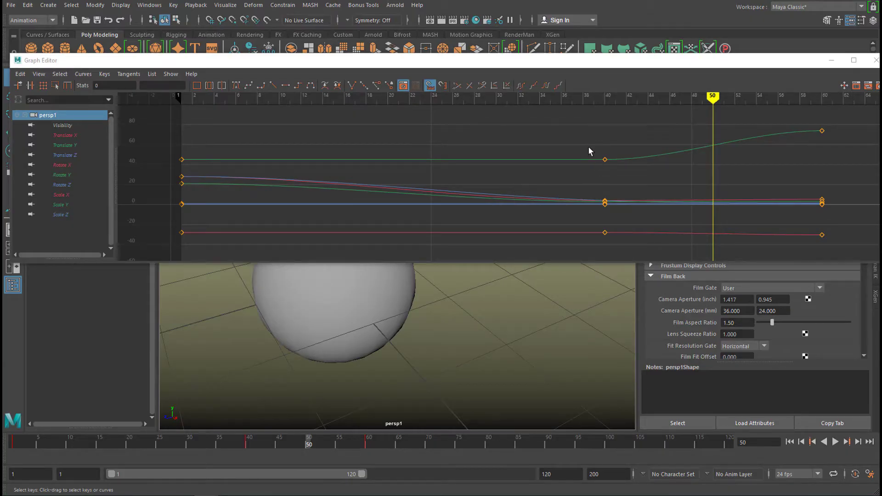
drag(599, 145, 617, 238)
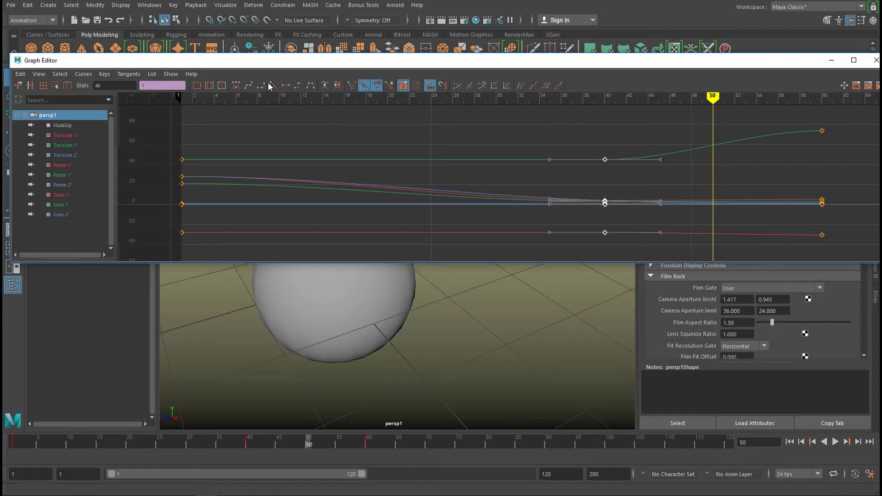
click(598, 144)
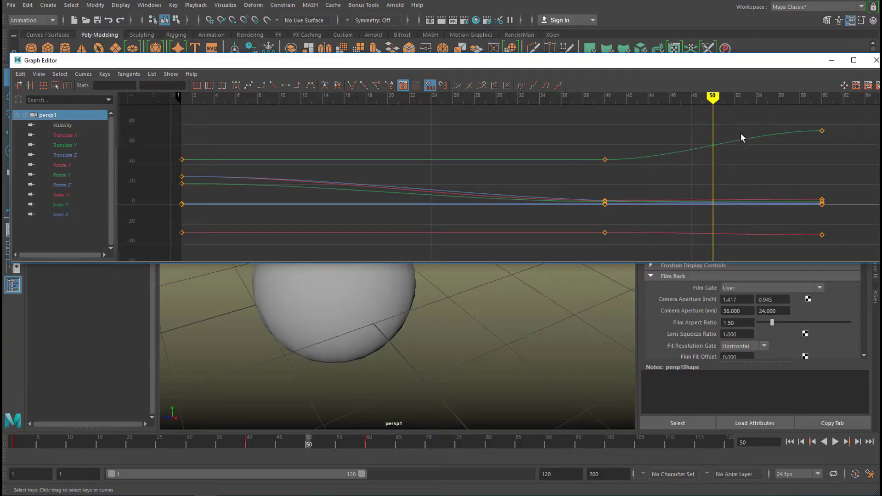
click(877, 61)
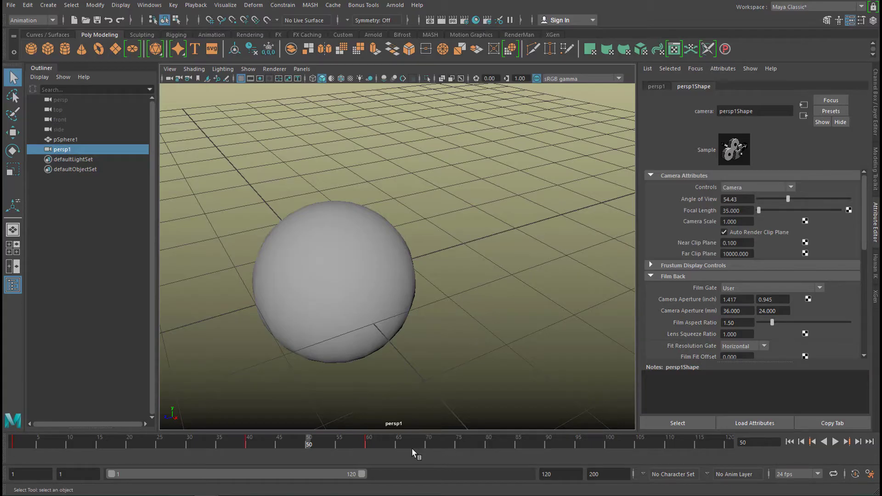
Step: Return to frame 1, delete the animated persp1 camera and create a new camera from the current view
drag(405, 443, 13, 448)
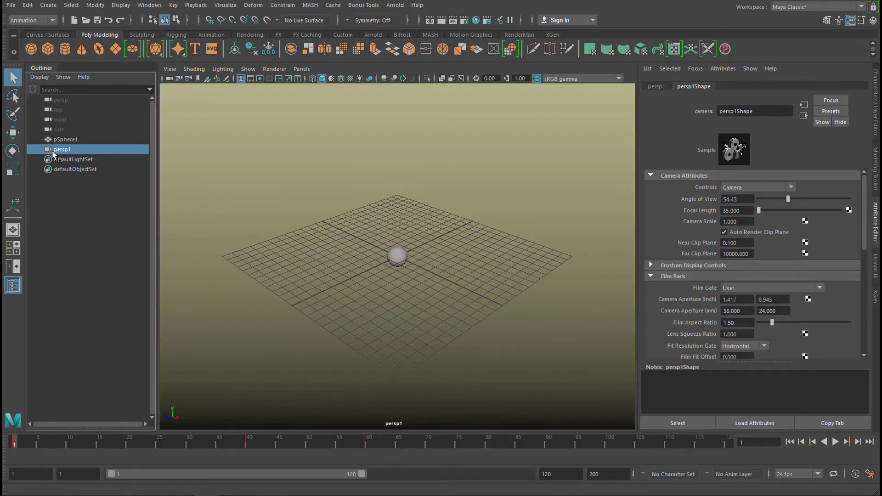
key(Delete)
click(171, 70)
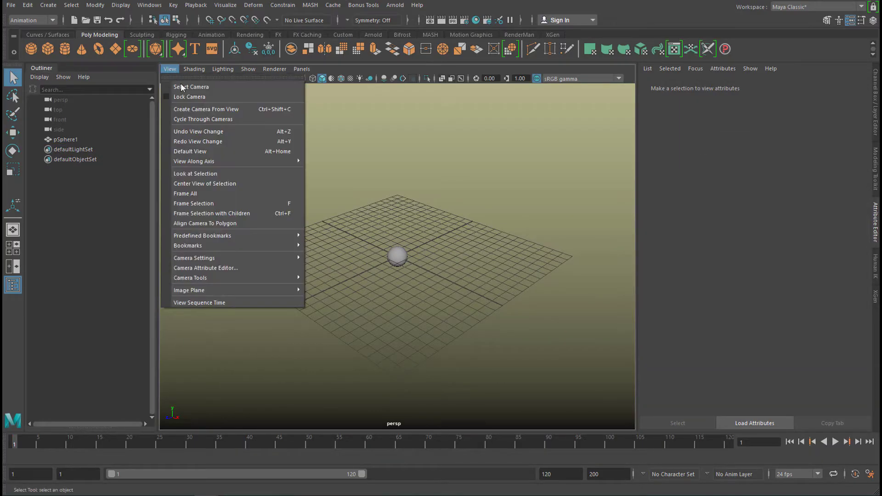
click(206, 110)
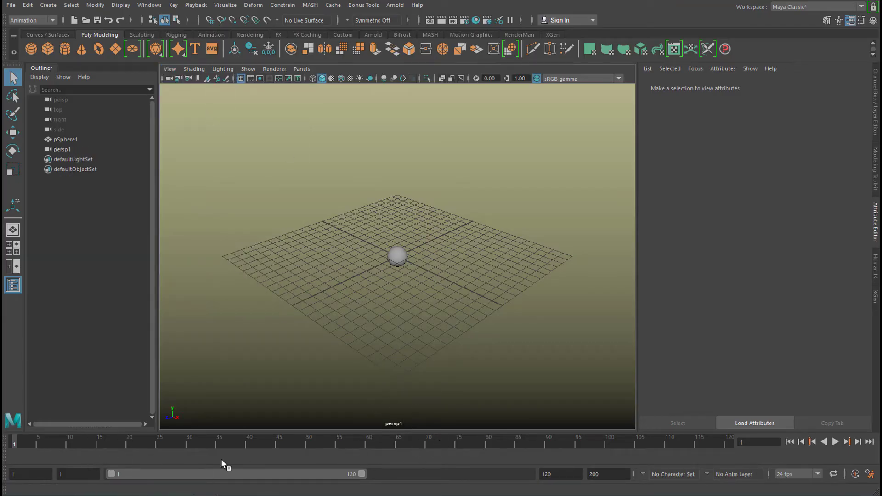
Step: Keyframe the new persp1 camera at frame 1 and, dollied in close to the sphere, at frame 45
click(58, 149)
drag(89, 444, 279, 444)
alt+right_drag(407, 346, 478, 369)
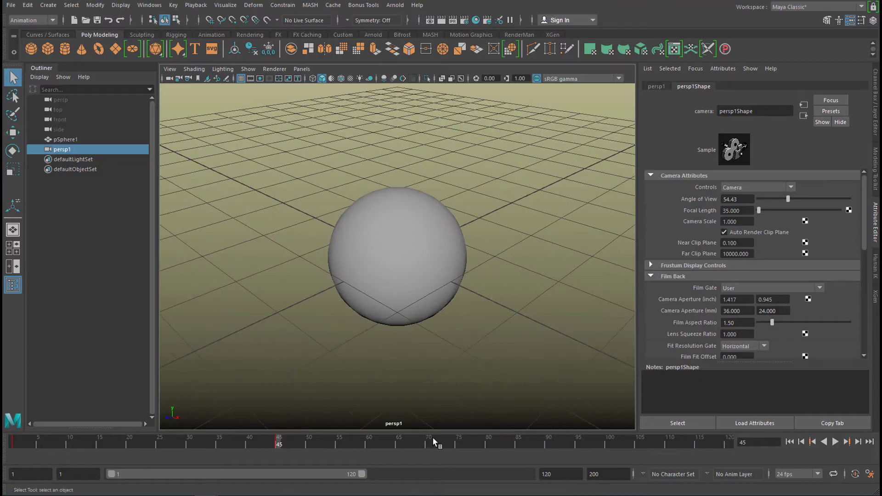
Step: Keyframe the persp1 camera at frame 61 with its view held and at frame 96 after orbiting it around and below the sphere
drag(327, 442, 429, 447)
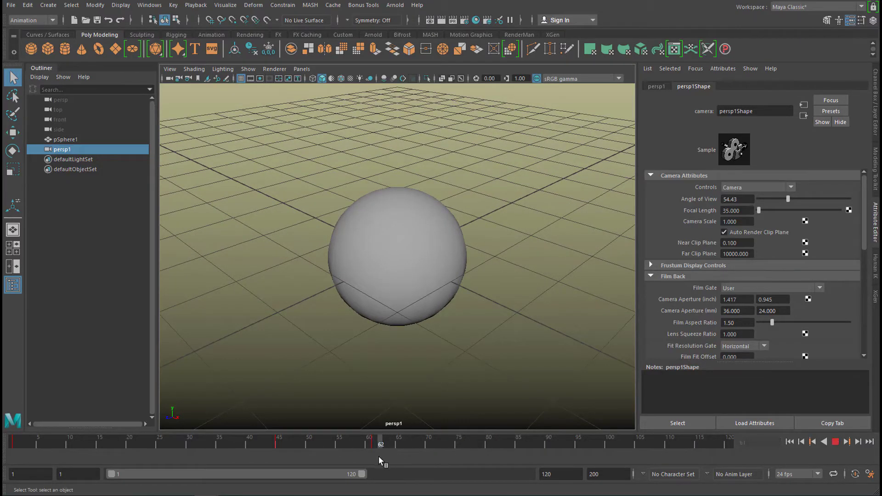
drag(377, 456, 463, 453)
drag(541, 450, 584, 448)
alt+drag(437, 357, 343, 359)
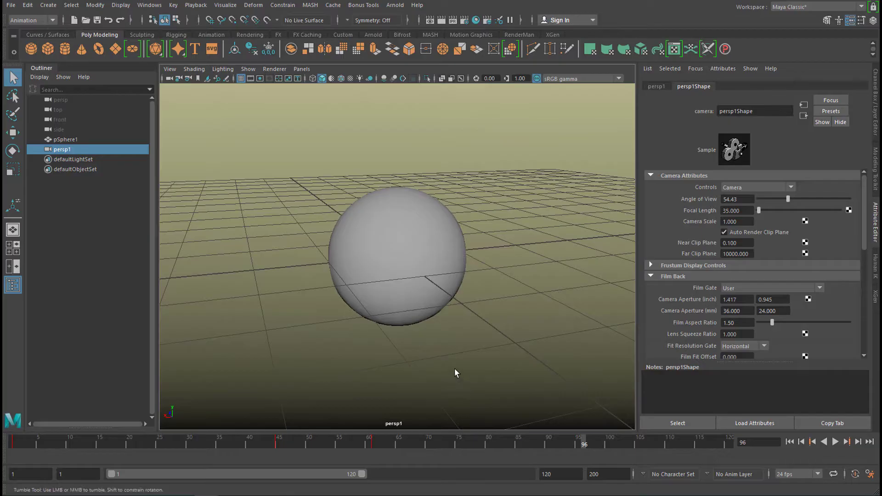
alt+drag(453, 366, 451, 349)
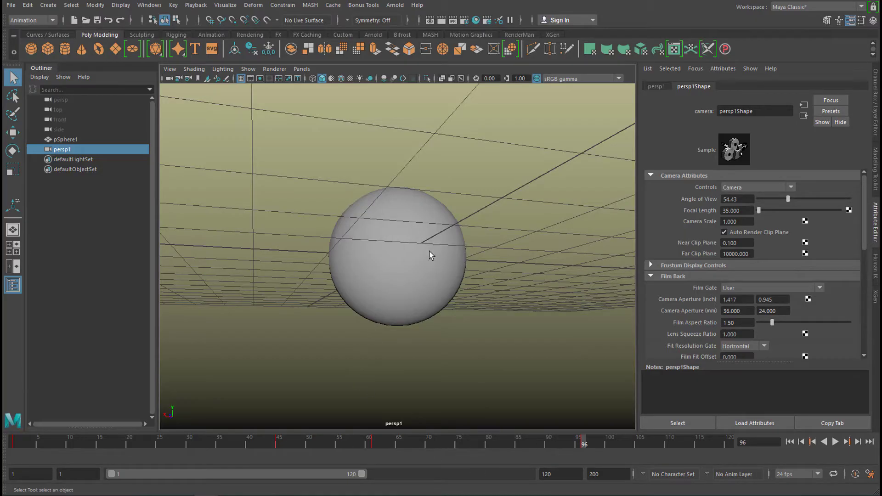
Step: Review the persp1 camera's dolly and orbit through its own view and from the default perspective view
drag(478, 443, 599, 464)
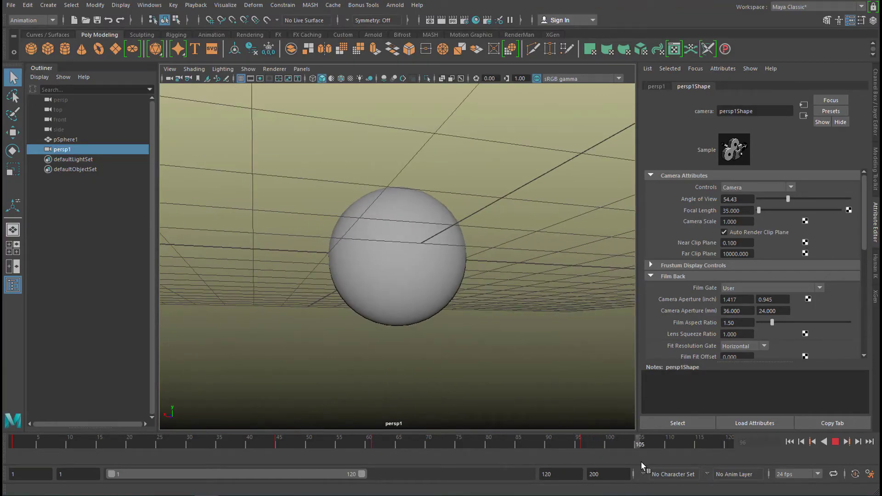
drag(685, 459, 202, 465)
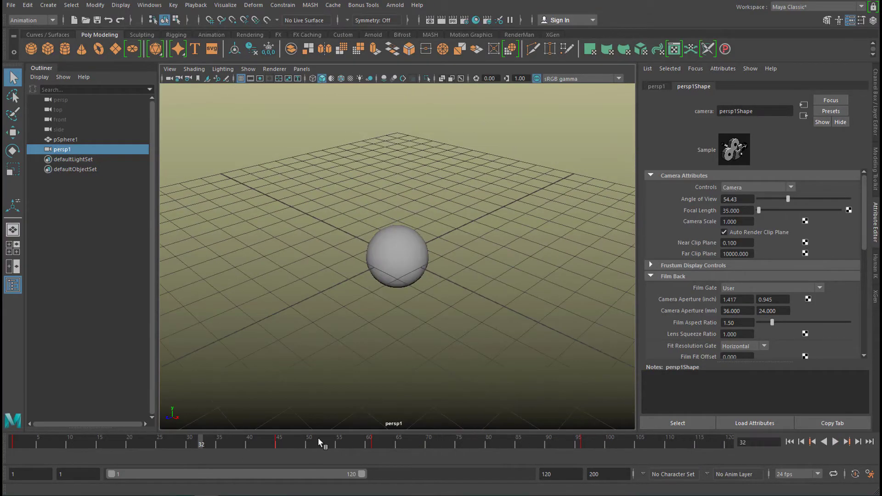
key(space)
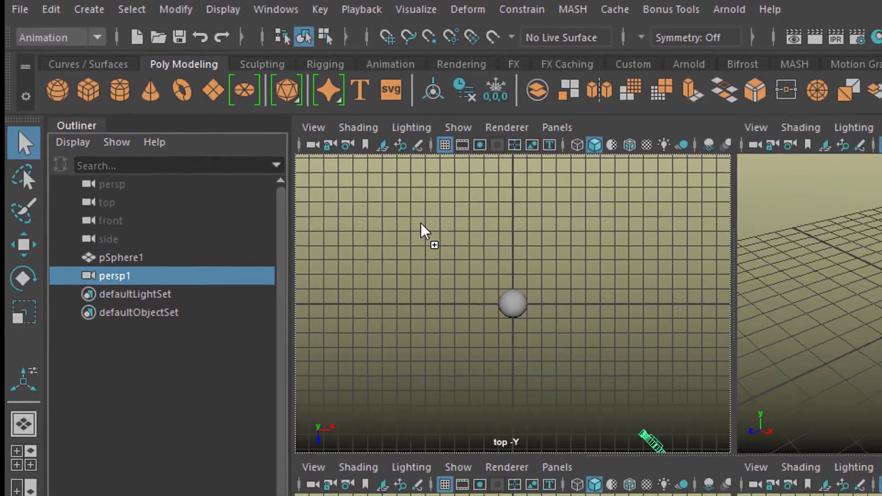
key(ctrl+a)
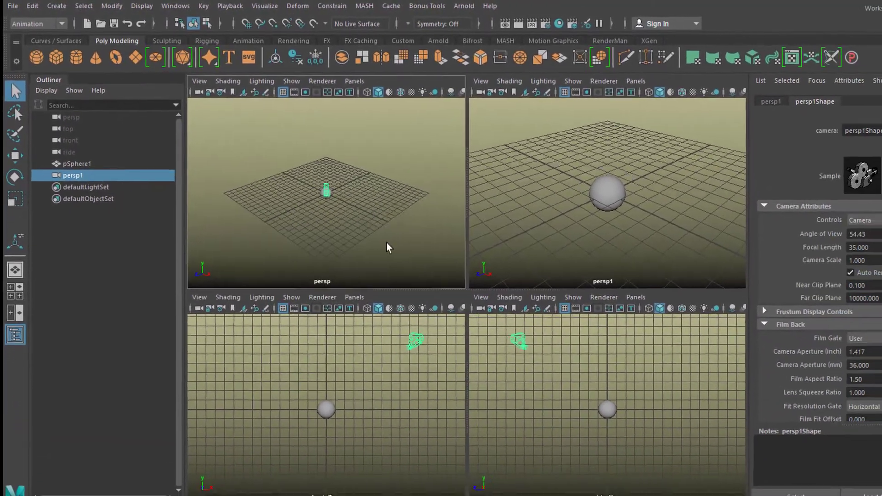
key(space)
alt+drag(382, 313, 322, 317)
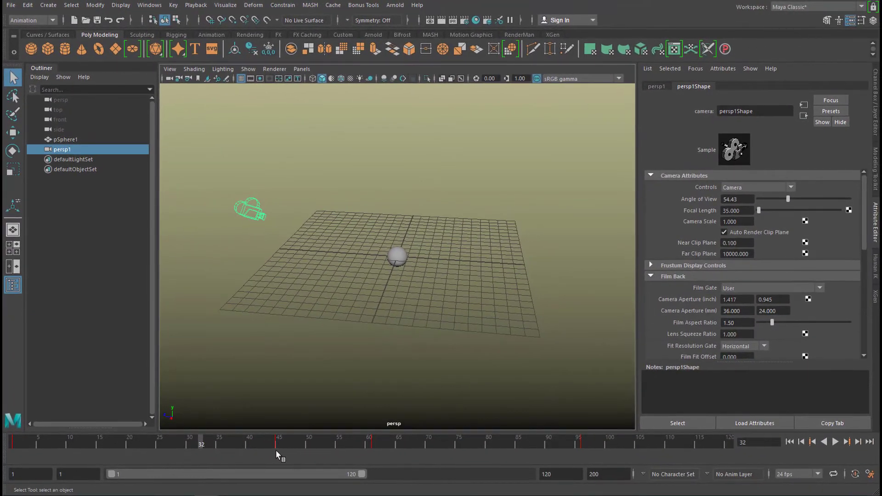
key(alt+v)
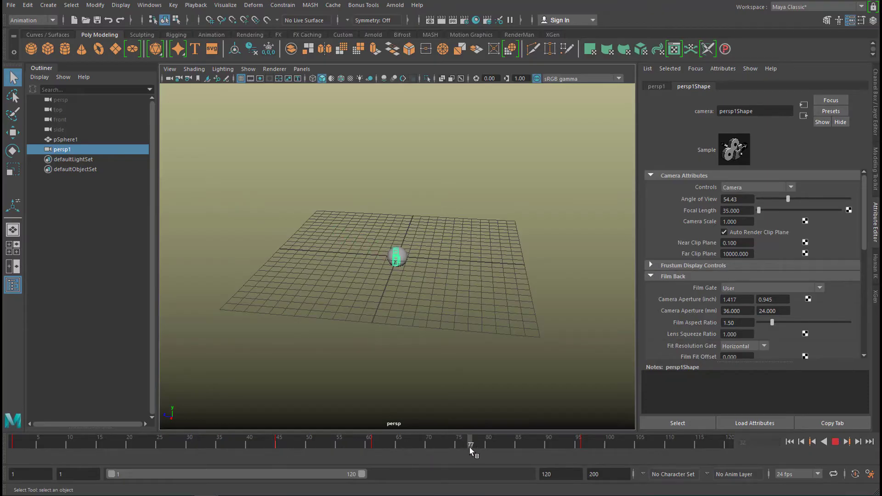
key(alt+v)
alt+drag(417, 316, 420, 372)
drag(410, 445, 518, 427)
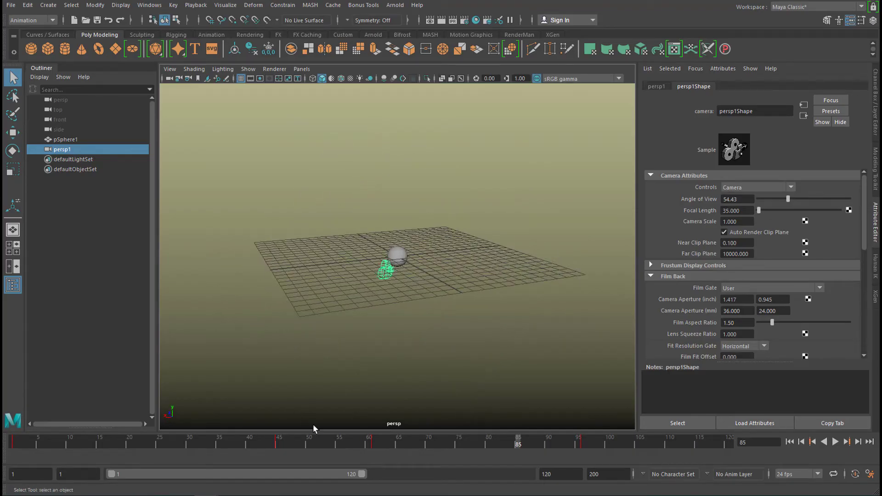
Step: Duplicate the persp1 camera at its keyed positions on frames 1 and 45
key(alt+shift+v)
mouse_move(419, 317)
alt+right_down()
mouse_move(246, 333)
mouse_move(258, 330)
alt+right_up()
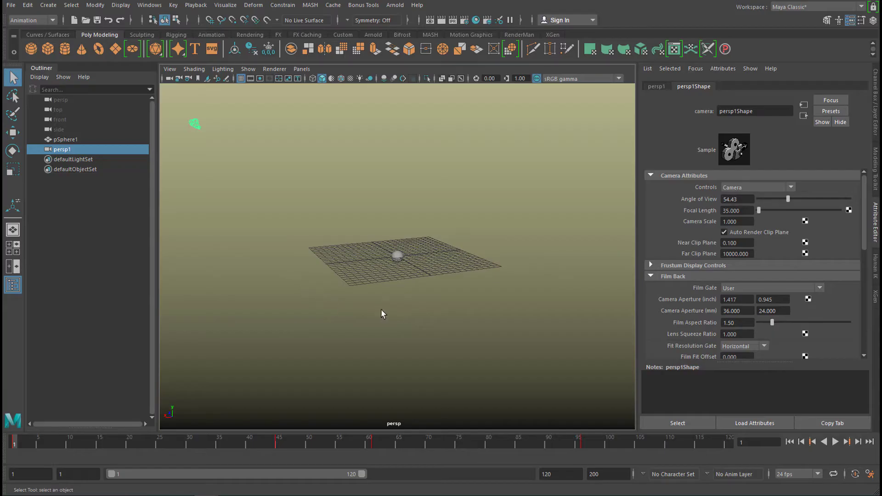
key(ctrl+d)
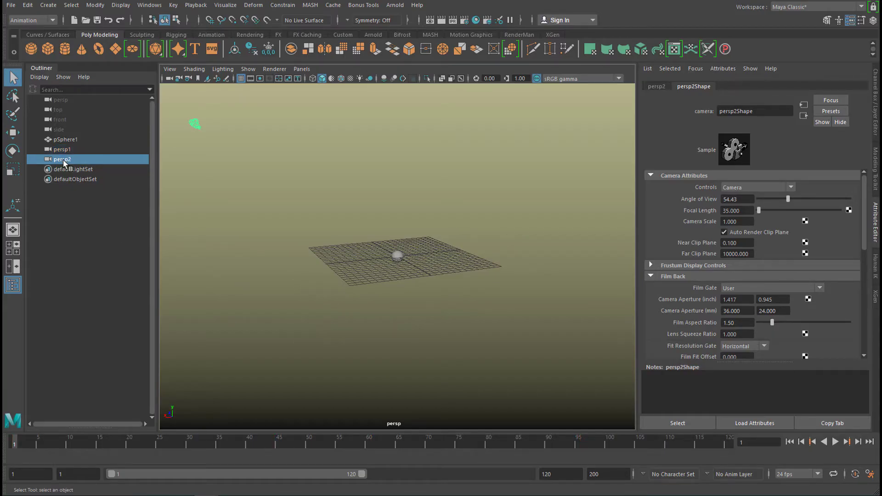
drag(64, 163, 64, 148)
click(66, 151)
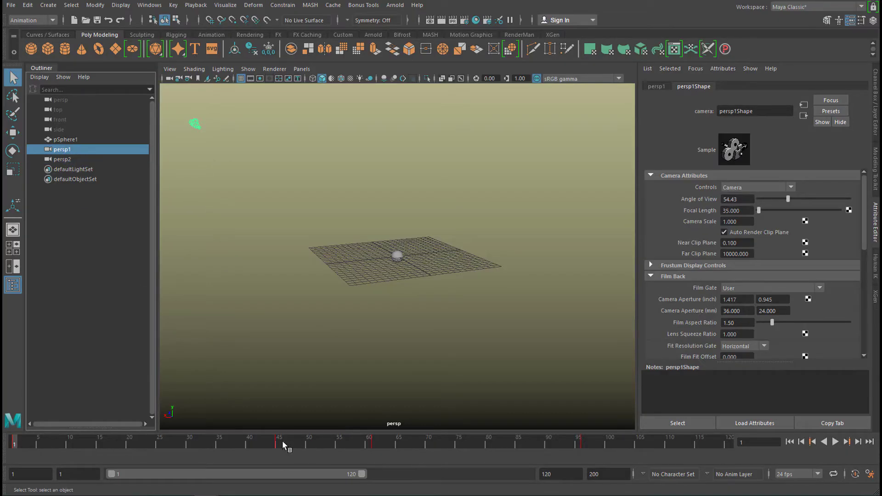
click(848, 442)
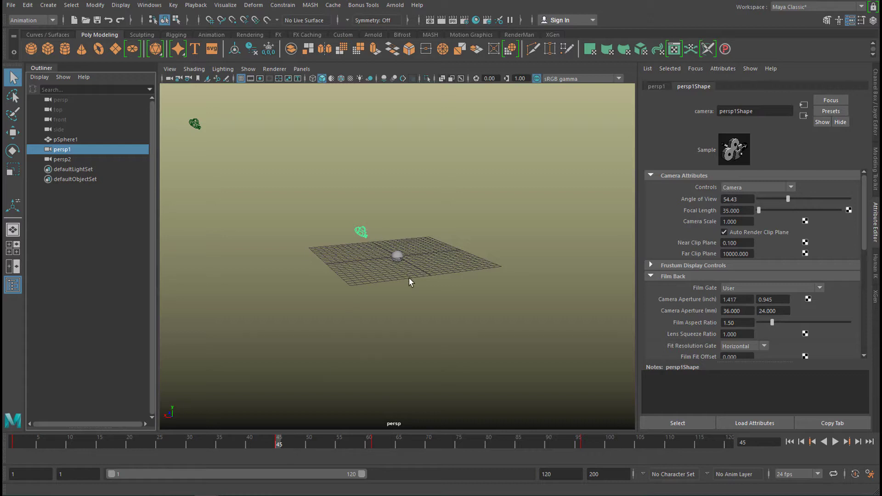
key(ctrl+d)
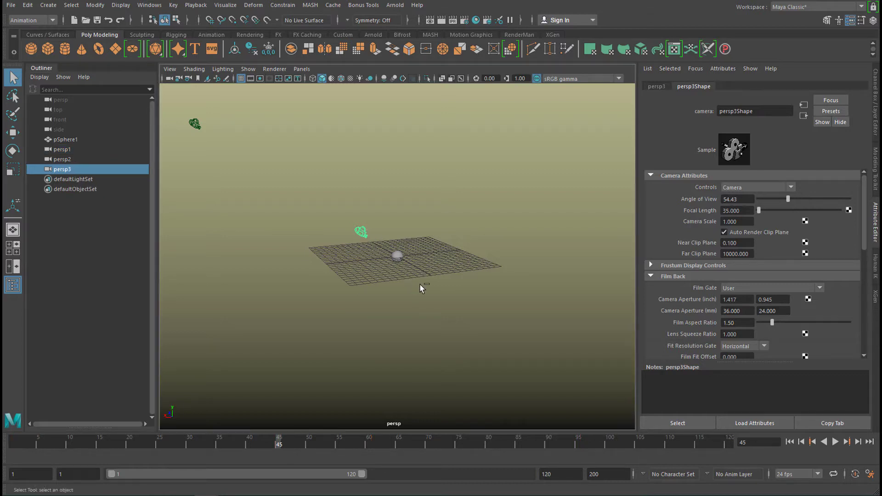
Step: Duplicate the persp1 camera again at its keyed positions on frames 61 and 96
click(68, 149)
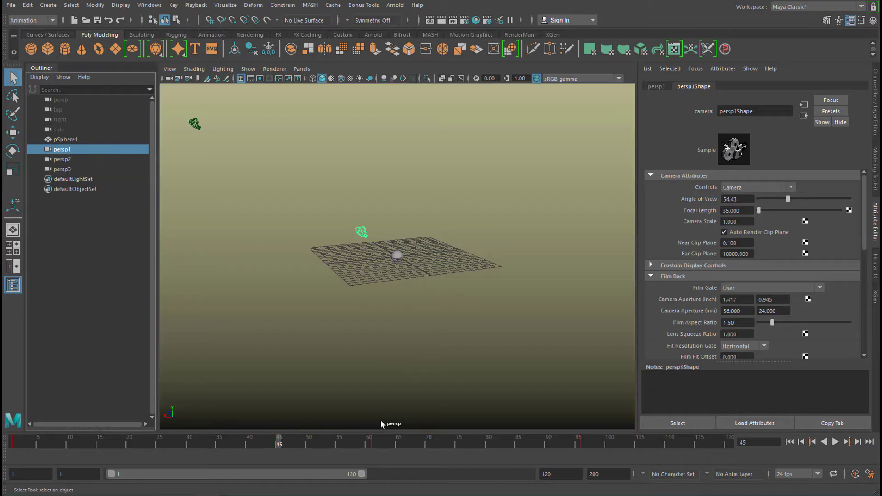
click(848, 442)
key(ctrl+d)
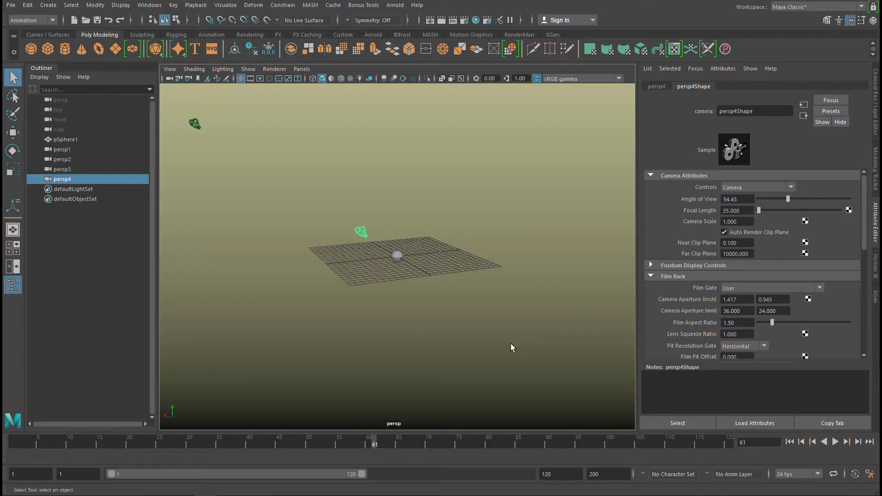
click(62, 149)
click(848, 443)
alt+drag(428, 285, 439, 322)
key(ctrl+d)
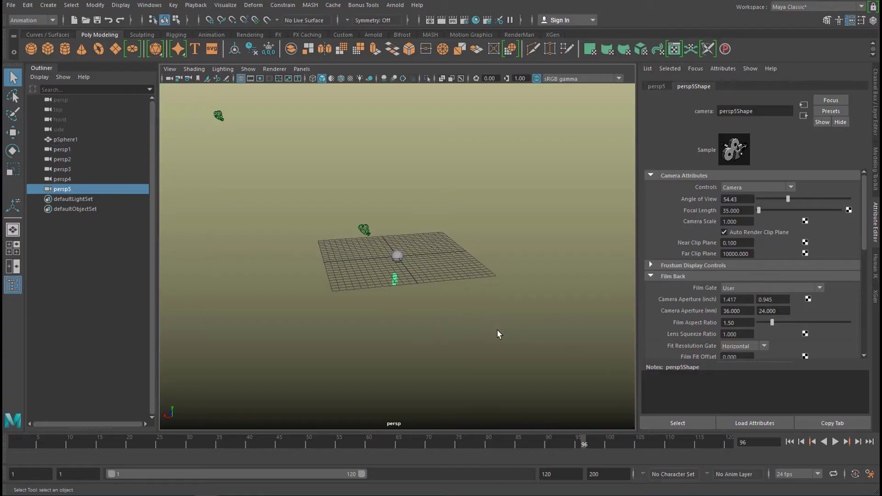
alt+drag(493, 329, 419, 313)
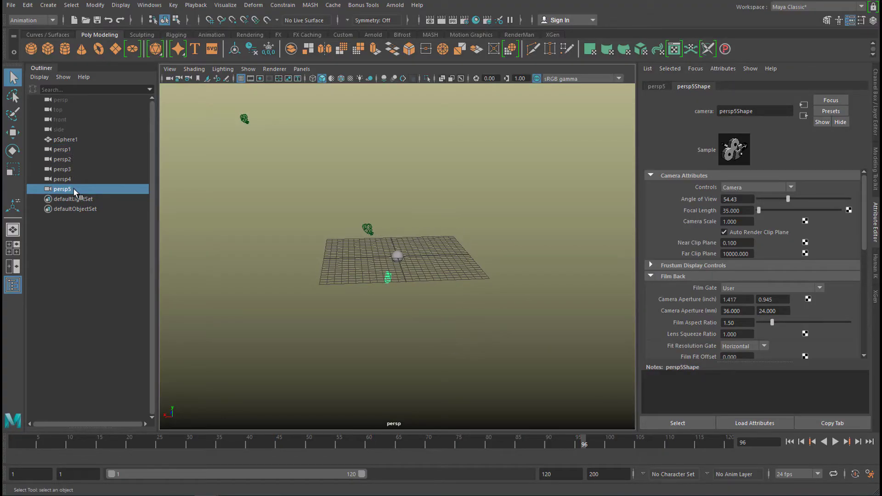
Step: Delete the original animated persp1 camera, keeping only its four duplicates
click(70, 151)
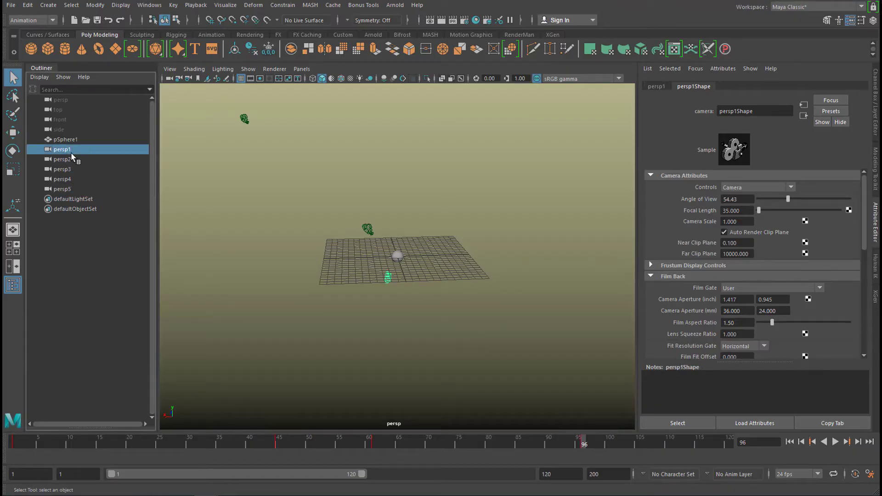
key(Delete)
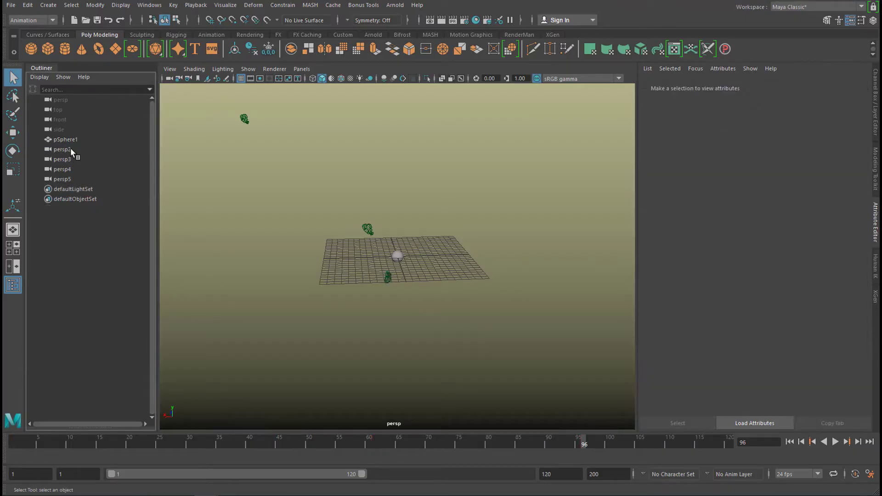
alt+drag(405, 275, 318, 262)
alt+right_drag(317, 262, 471, 247)
alt+drag(471, 247, 469, 274)
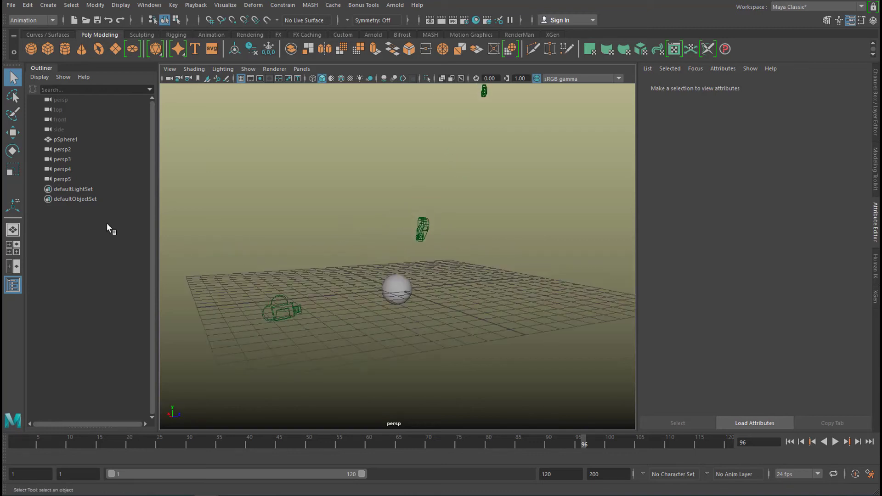
Step: Move the persp4 camera slightly along the Z axis to separate it from the overlapping persp3 camera
click(59, 159)
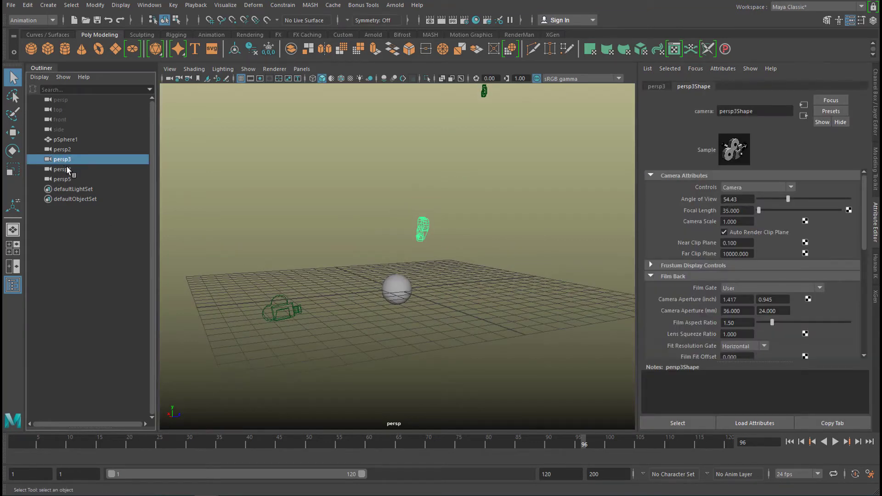
click(67, 169)
key(w)
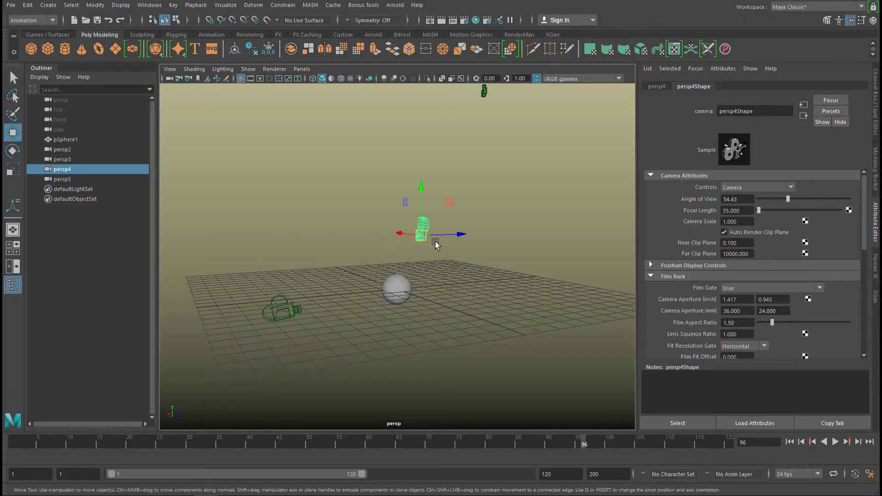
drag(457, 239, 443, 247)
alt+drag(448, 280, 475, 286)
alt+right_drag(475, 286, 371, 297)
alt+drag(371, 297, 147, 276)
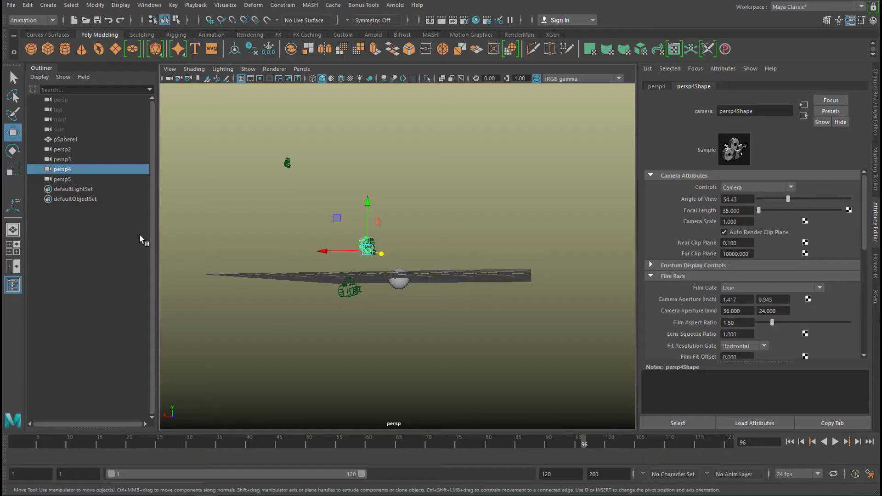
alt+drag(289, 276, 304, 290)
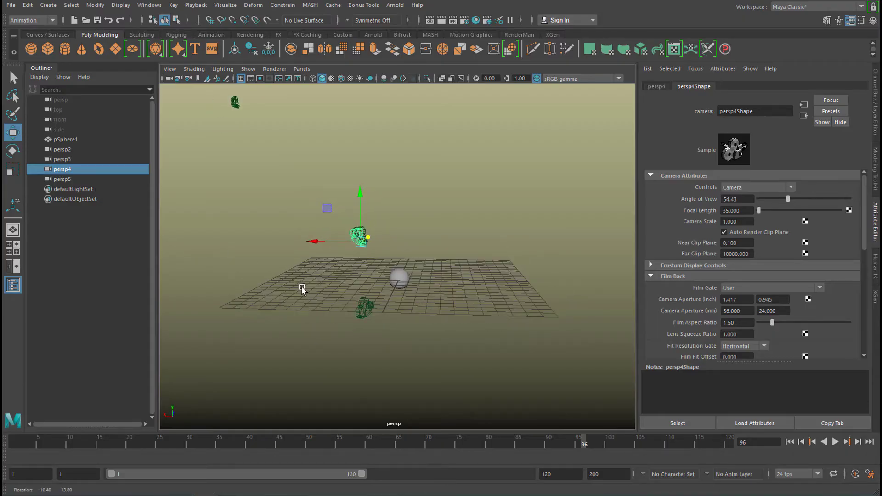
alt+drag(319, 191, 357, 243)
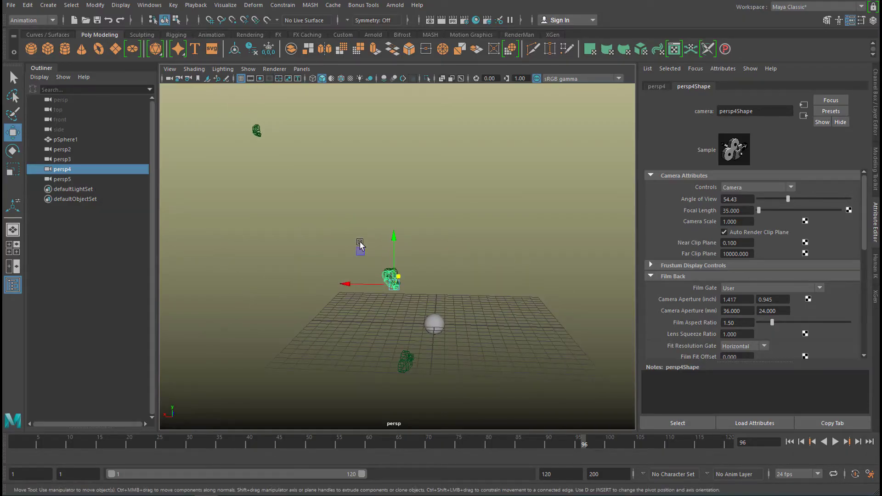
Step: Draw an EP curve through the four cameras in keyframe order, snapping its points to them from the distant persp2 to persp5
click(46, 35)
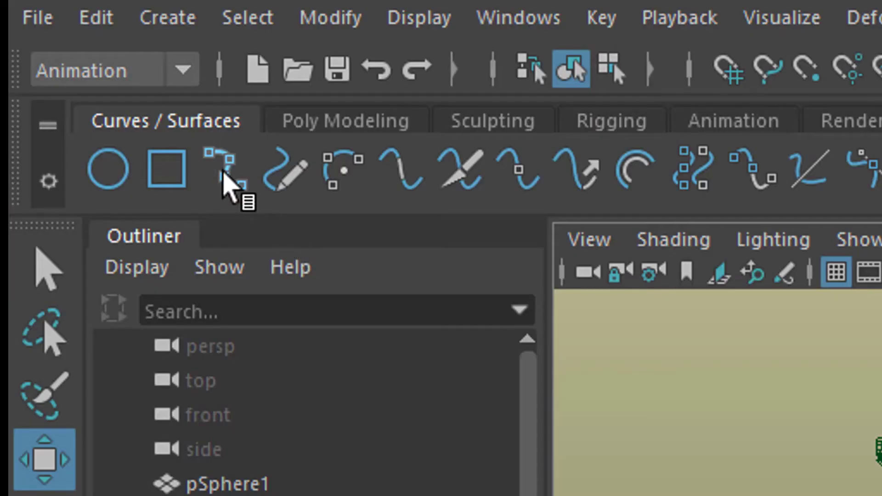
click(224, 173)
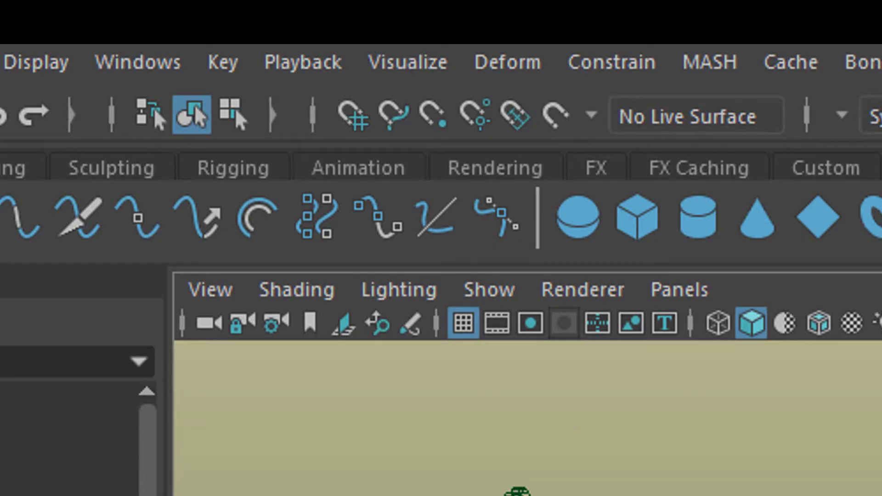
key(c)
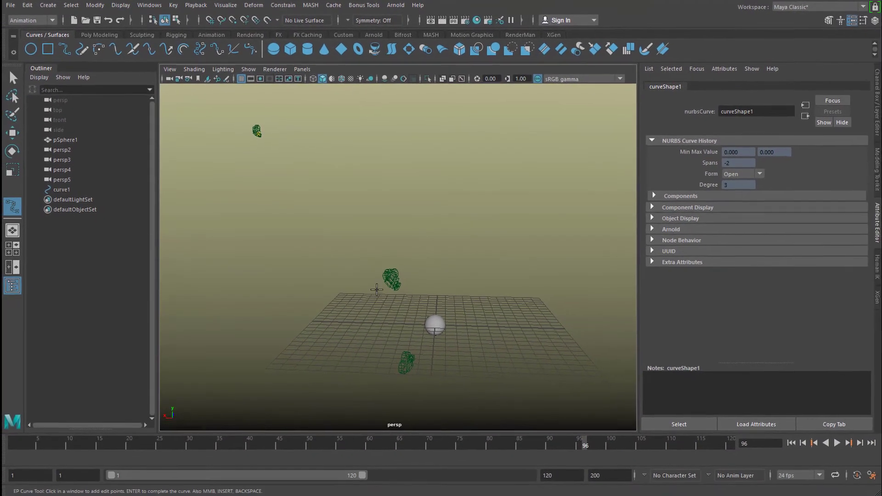
alt+drag(462, 362, 403, 356)
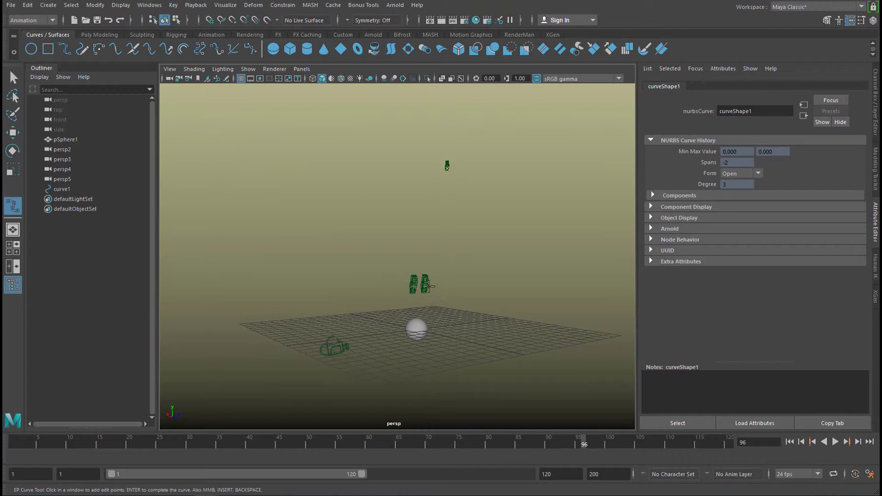
key(v)
click(424, 285)
key(v)
click(414, 287)
click(343, 347)
key(Return)
key(w)
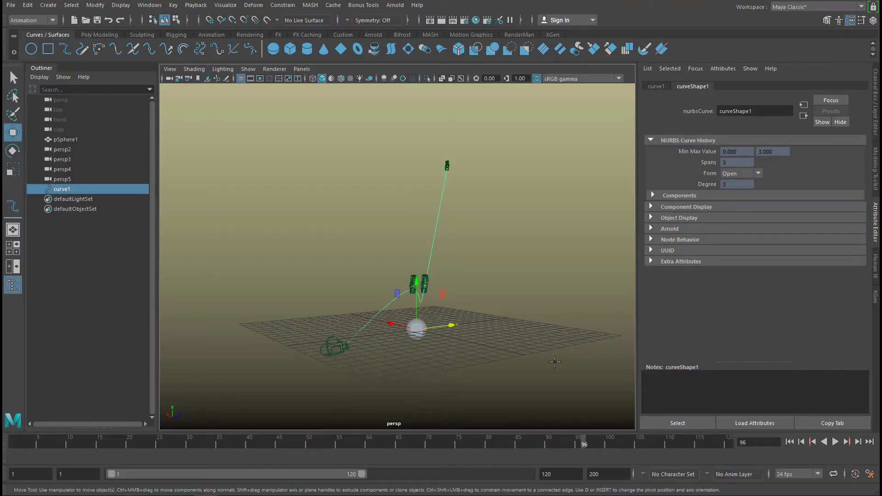
Step: Delete the four duplicate cameras persp2 to persp5, leaving the curve in the scene
alt+drag(345, 367, 433, 252)
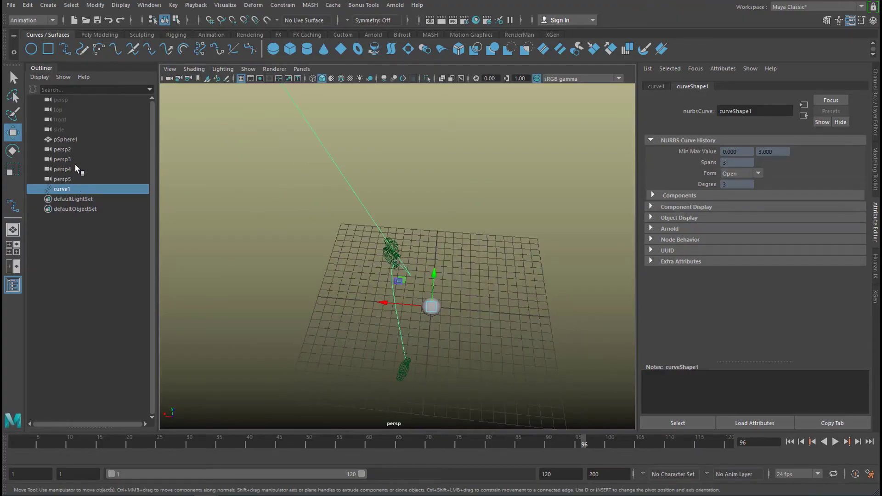
click(70, 149)
shift+click(71, 177)
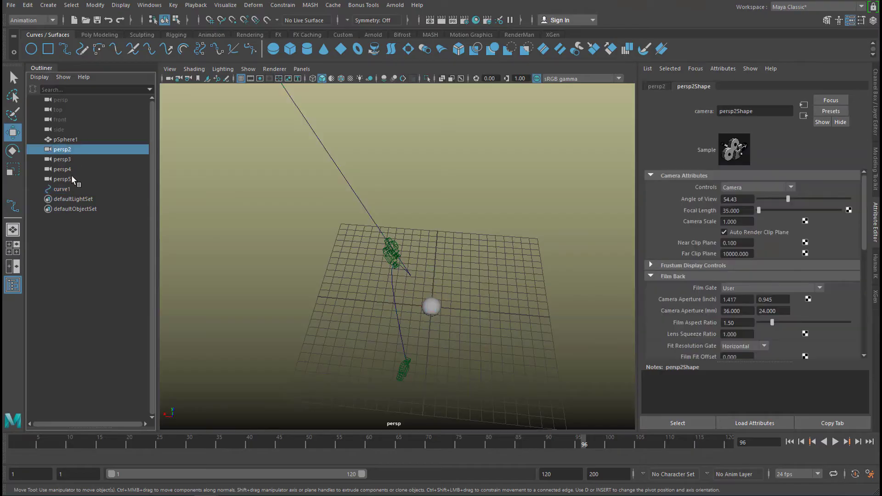
key(Delete)
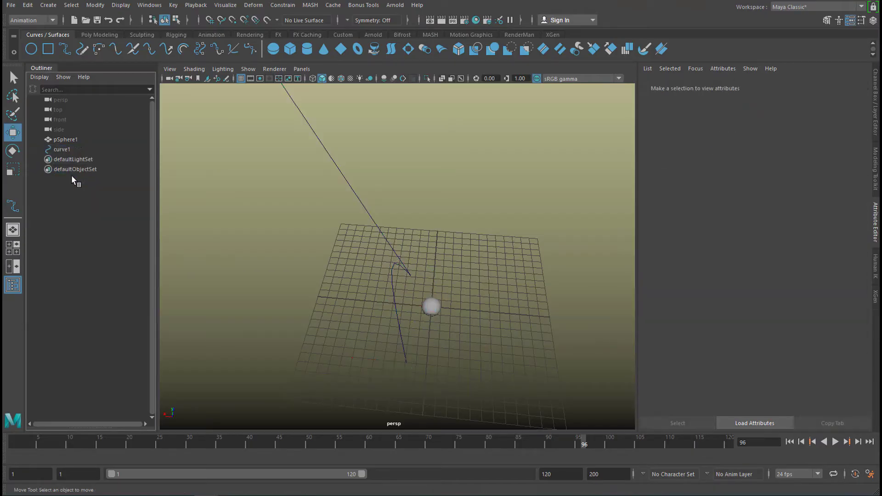
Step: Rebuild the path curve as a uniform cubic curve with 10 spans, keeping its ends
alt+drag(321, 266, 361, 253)
alt+right_drag(360, 253, 264, 291)
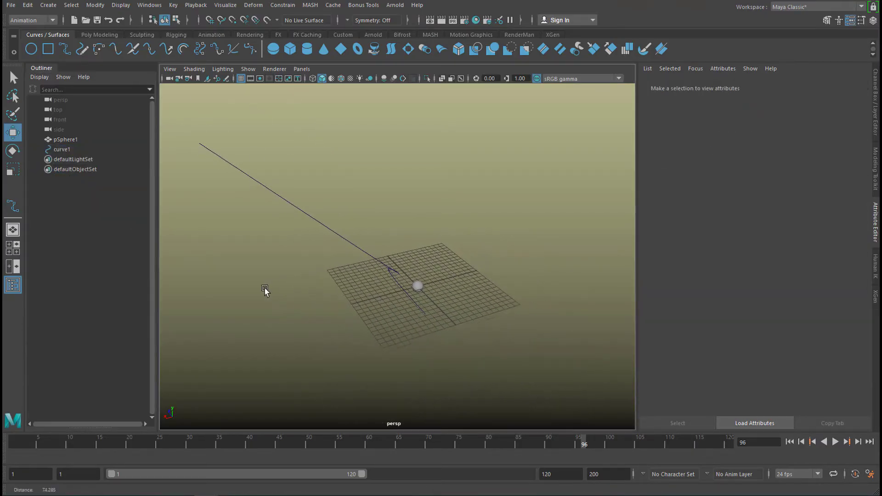
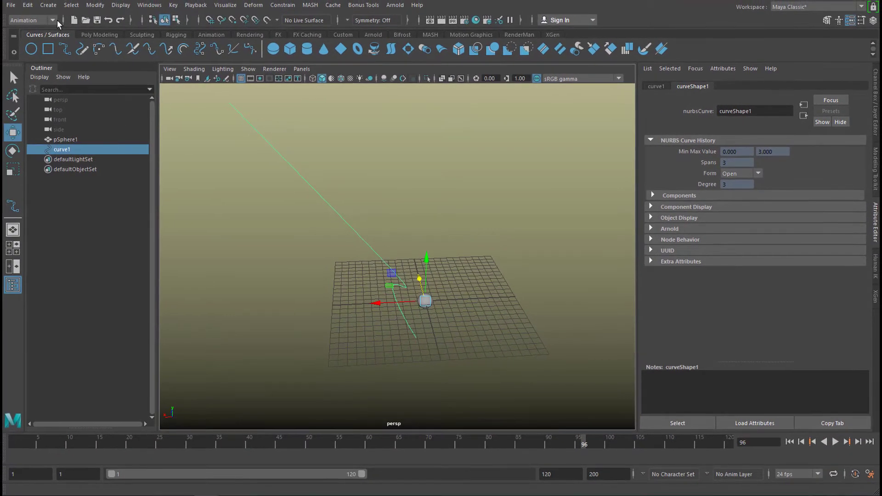
click(53, 18)
click(42, 31)
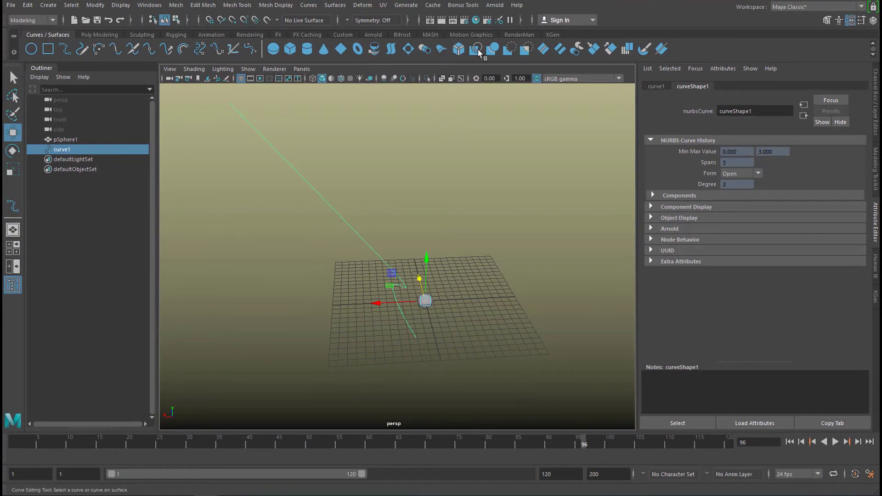
click(308, 6)
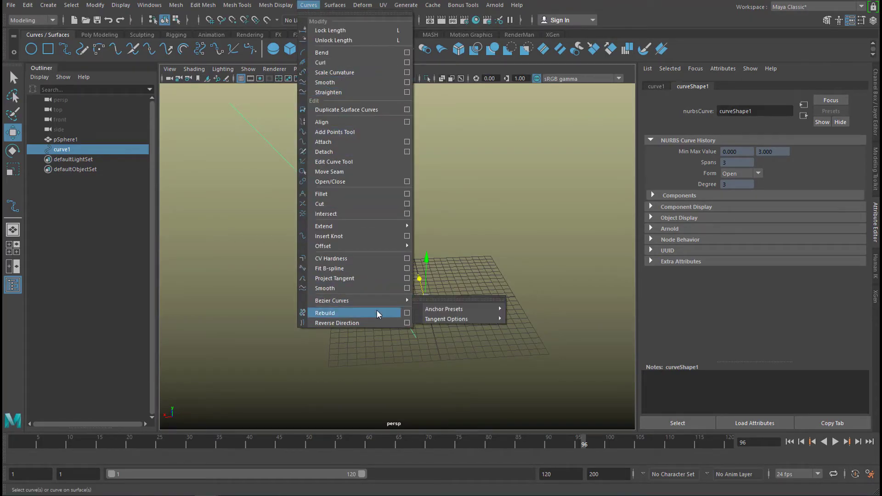
click(407, 313)
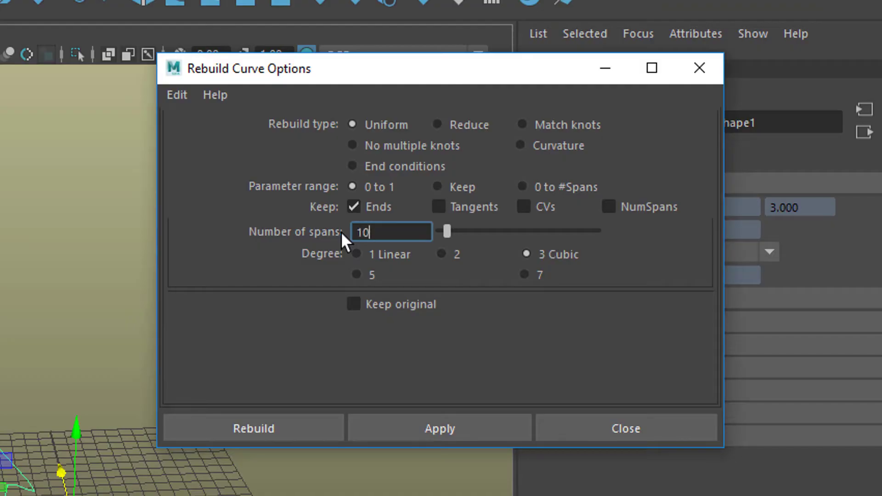
key(Return)
click(489, 432)
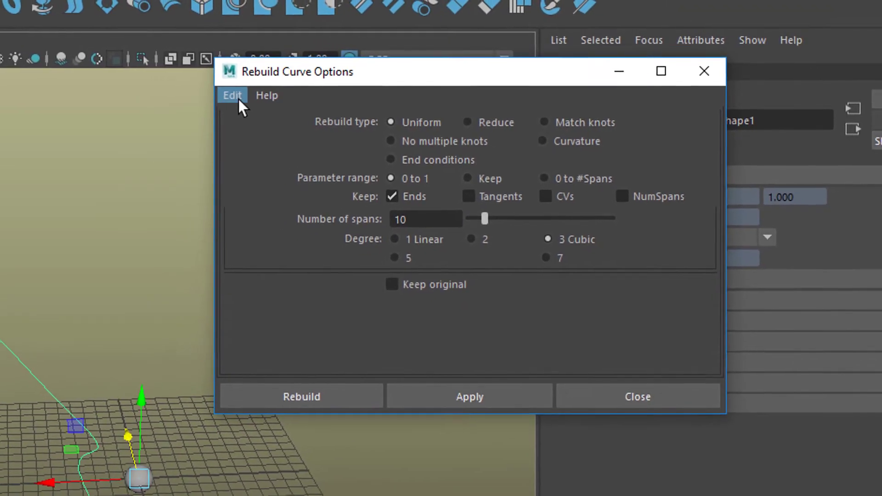
Step: Reset the Rebuild Curve options to their defaults and close the dialog
click(212, 95)
click(243, 137)
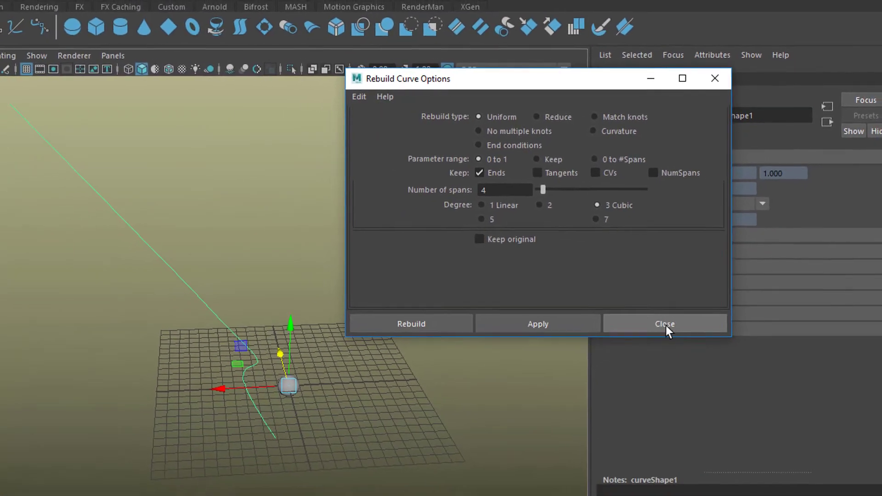
click(683, 280)
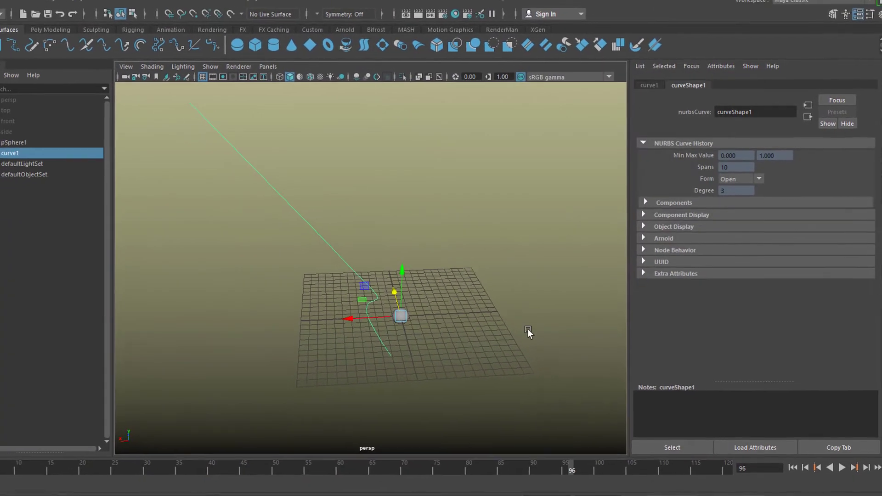
Step: Show the curve's control vertices and move the one outside the bend slightly towards the sphere along the X axis
key(F8)
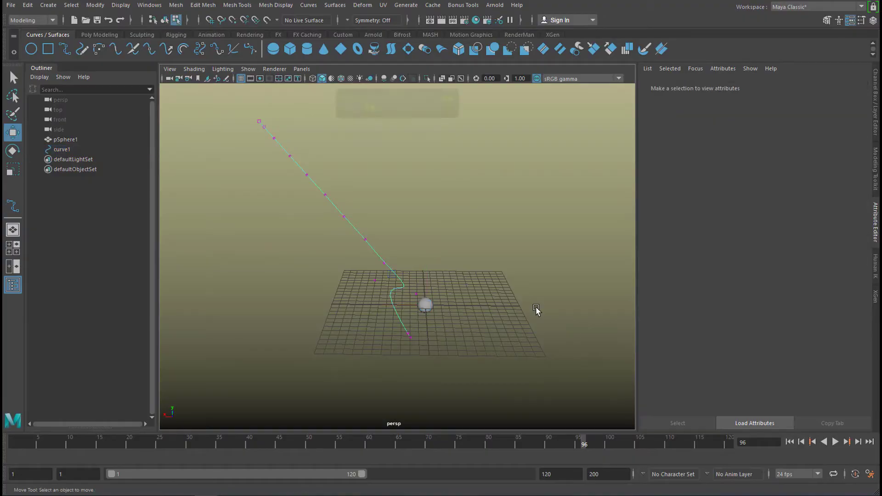
alt+drag(394, 301, 363, 321)
alt+right_drag(363, 322, 555, 323)
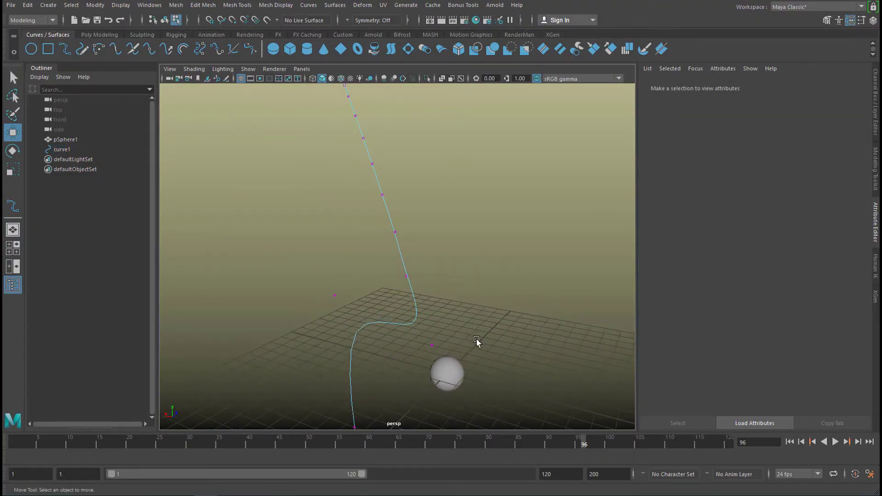
alt+drag(477, 343, 457, 355)
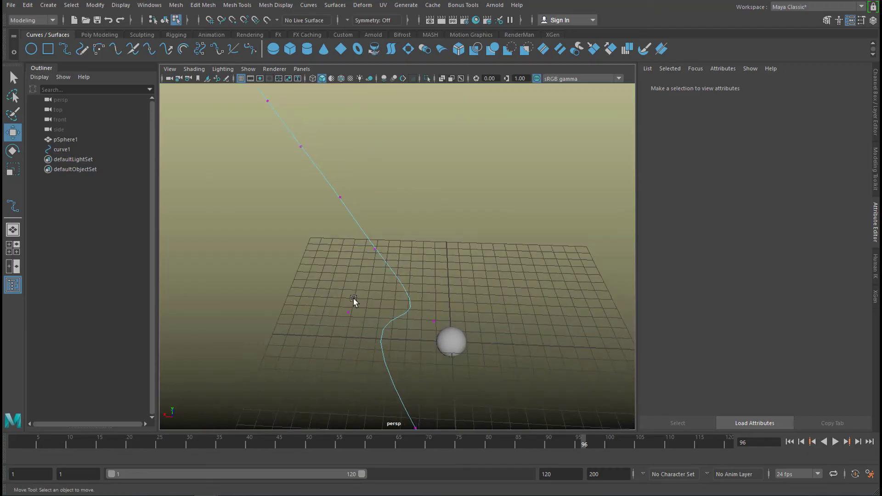
drag(336, 309, 363, 331)
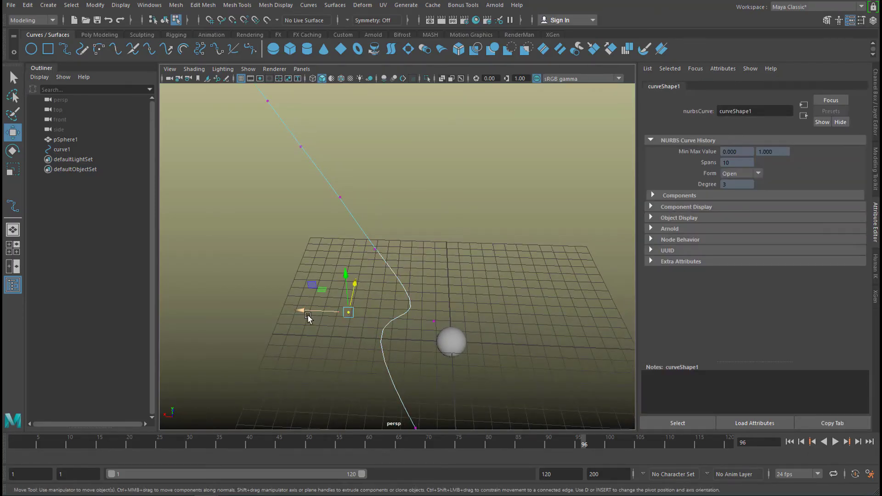
drag(308, 317, 354, 325)
drag(349, 246, 414, 359)
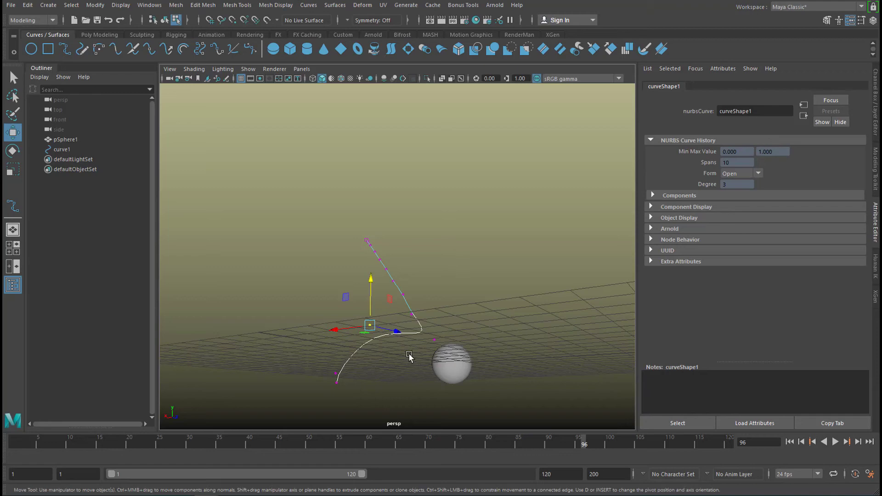
Step: Reposition the control vertex at the curve's near end along X and Z so the path wraps around the sphere, and return to object mode
key(Left)
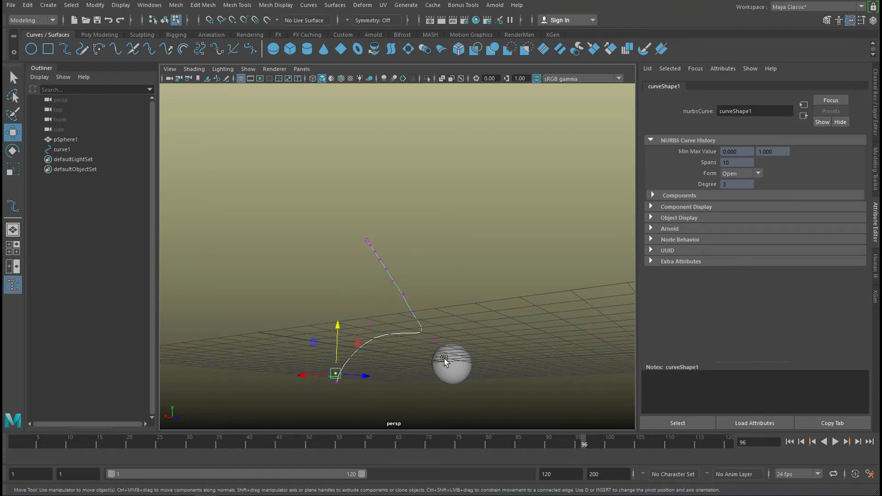
alt+drag(444, 361, 435, 304)
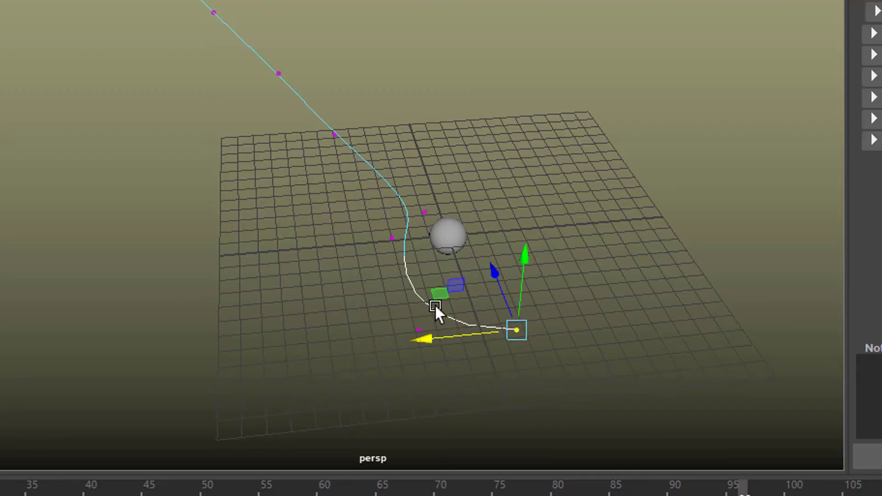
drag(491, 277, 470, 231)
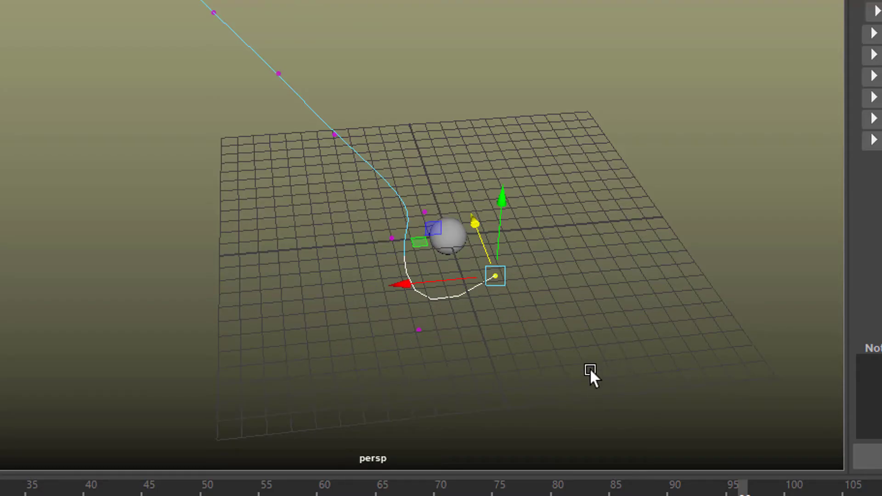
key(F8)
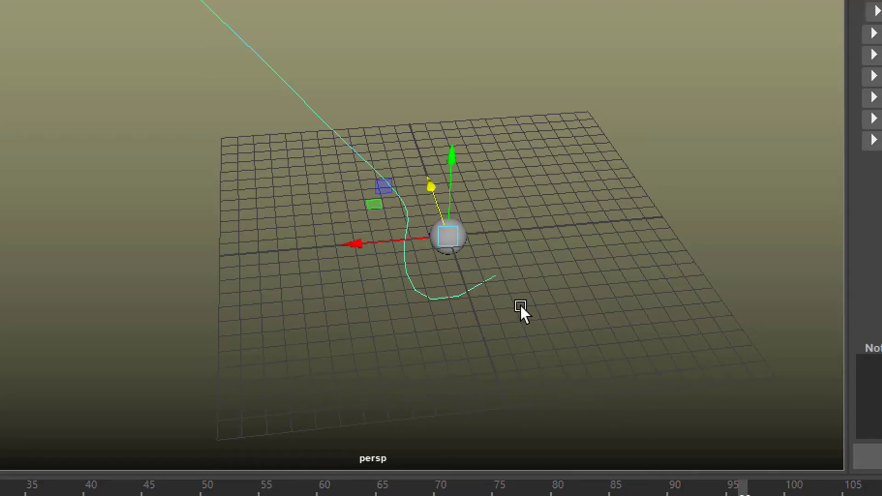
Step: Create a Camera and Aim in the scene
alt+drag(501, 247, 416, 332)
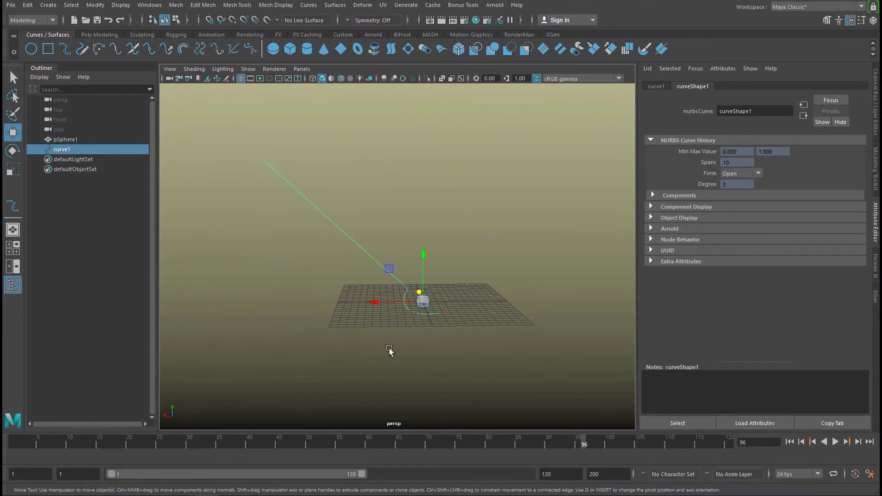
scroll(390, 354, up, 4)
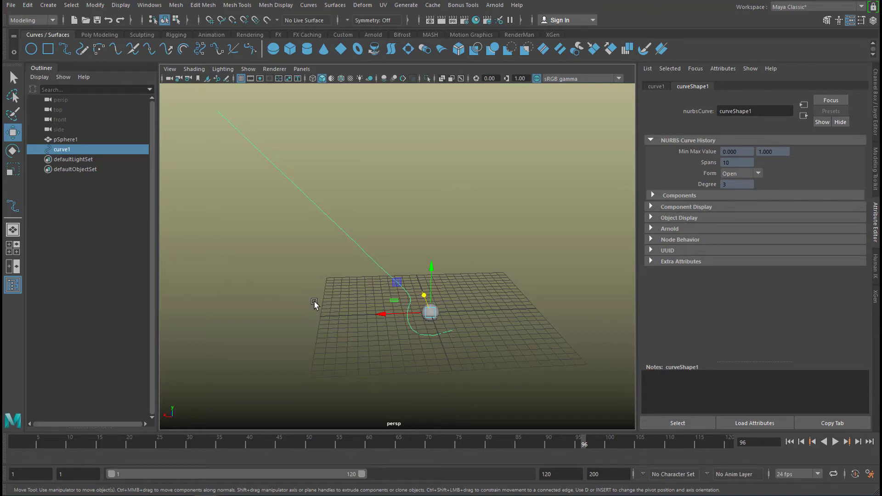
alt+middle_drag(329, 294, 352, 299)
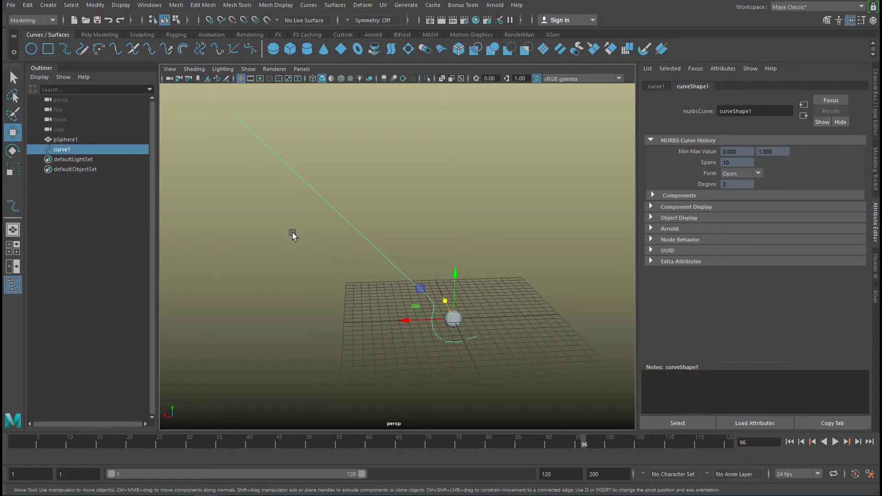
click(46, 6)
mouse_move(168, 75)
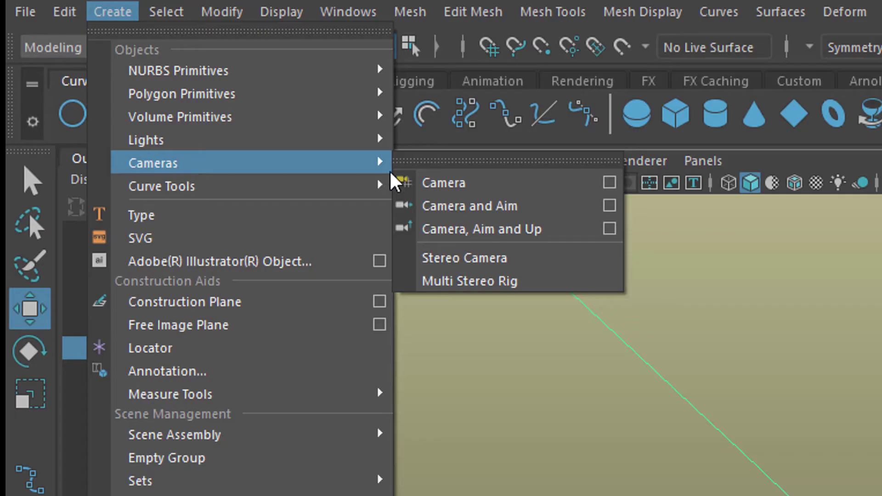
click(566, 220)
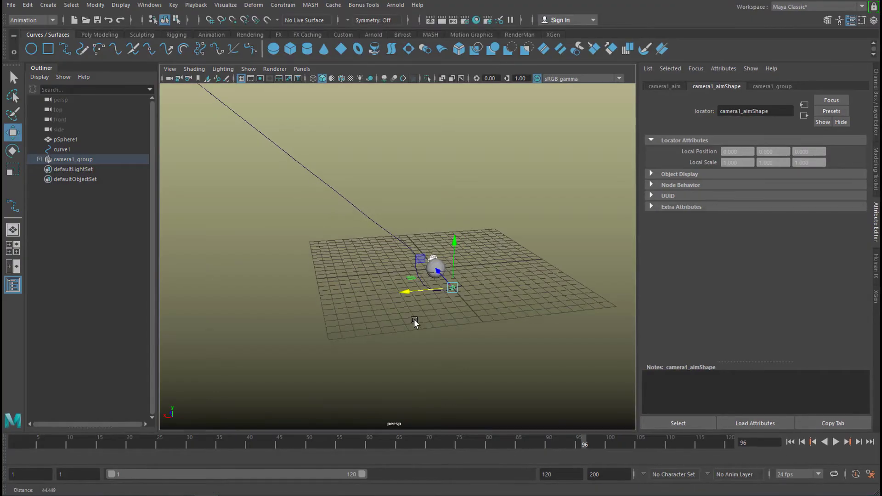
Step: Expand the new camera group and examine its camera and aim locator by selecting each one
alt+drag(414, 319, 295, 294)
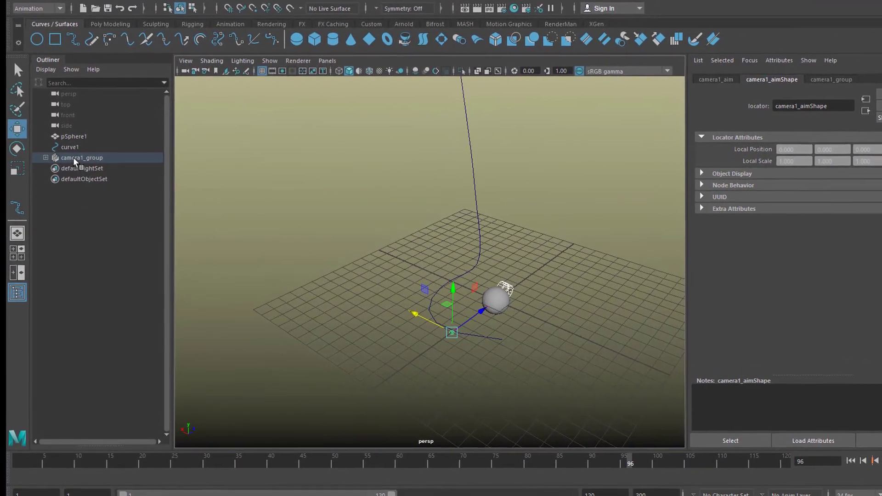
click(74, 157)
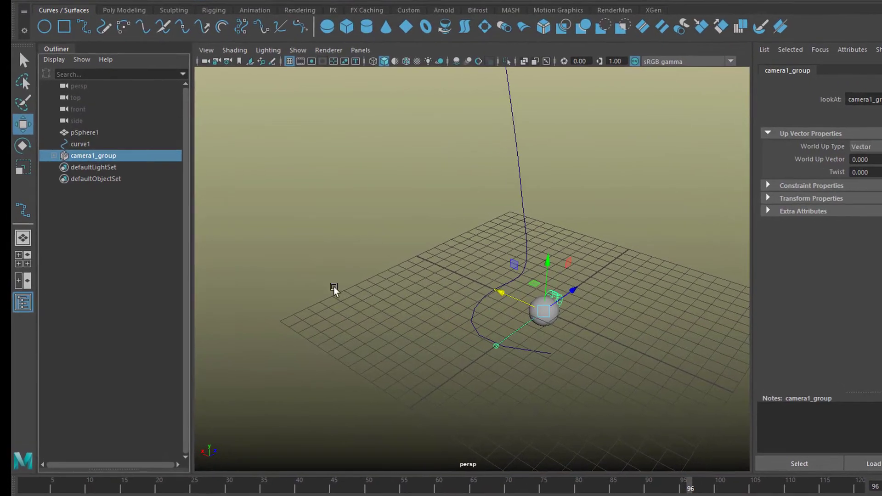
click(65, 153)
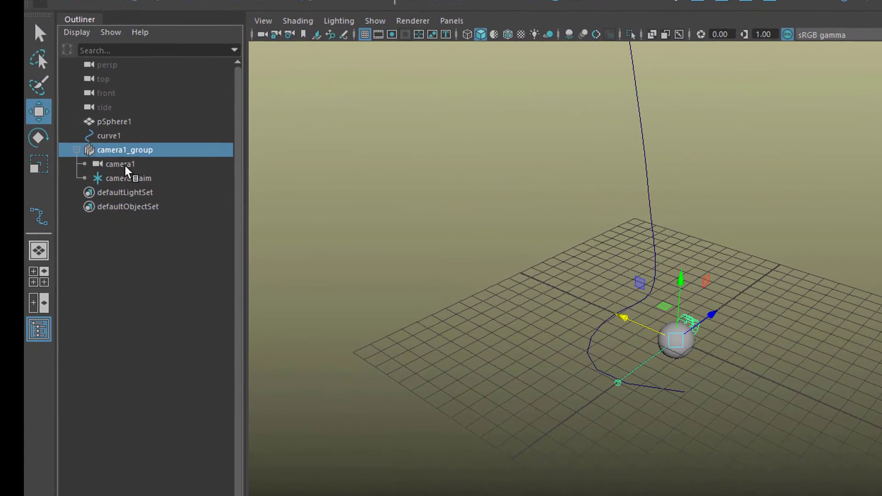
click(121, 165)
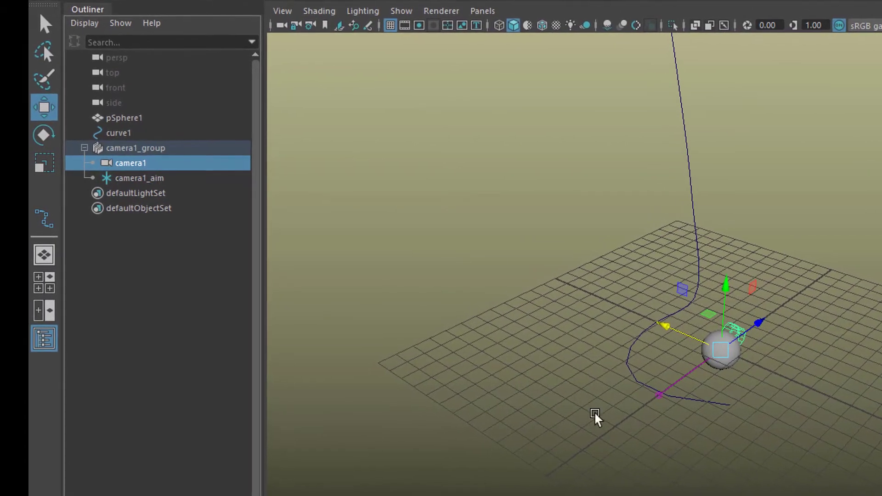
click(143, 178)
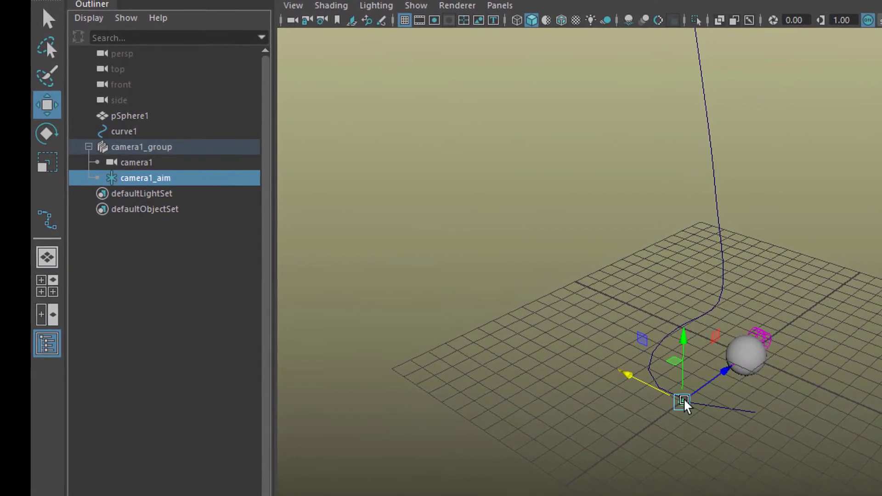
key(q)
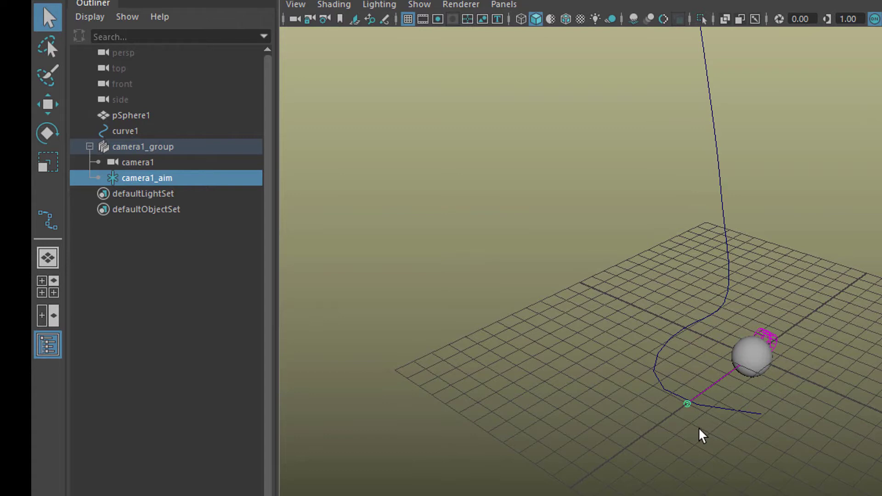
click(153, 148)
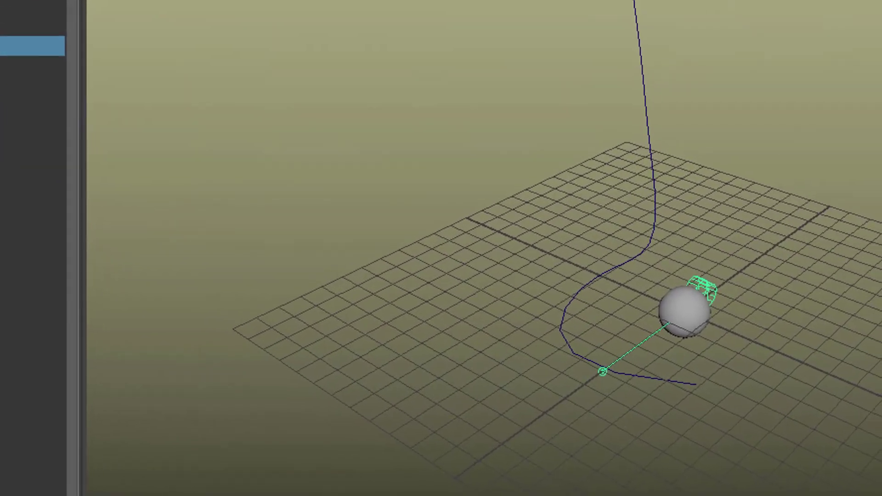
Step: Try moving the camera's aim locator in the scene to test how the camera follows it
click(57, 142)
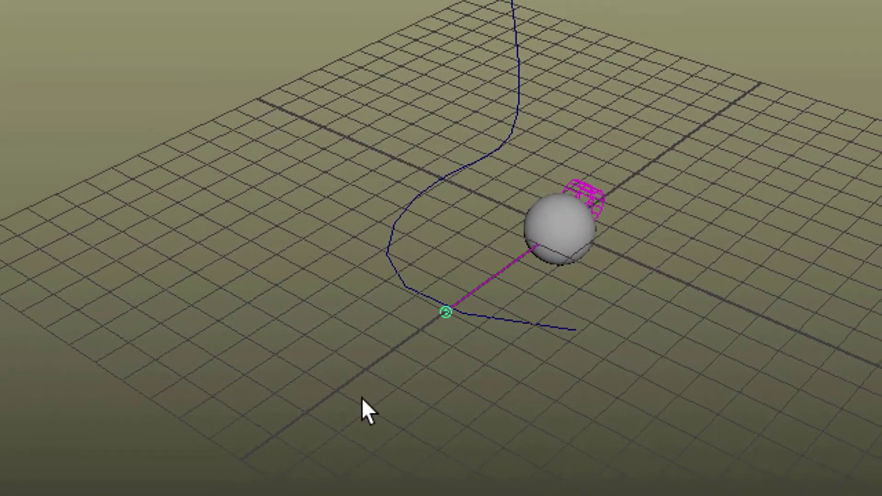
key(w)
drag(285, 234, 223, 230)
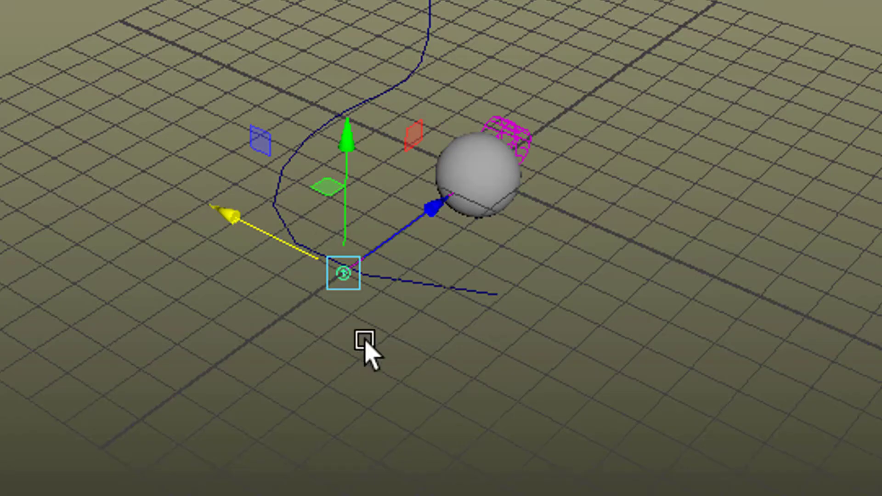
drag(361, 283, 373, 288)
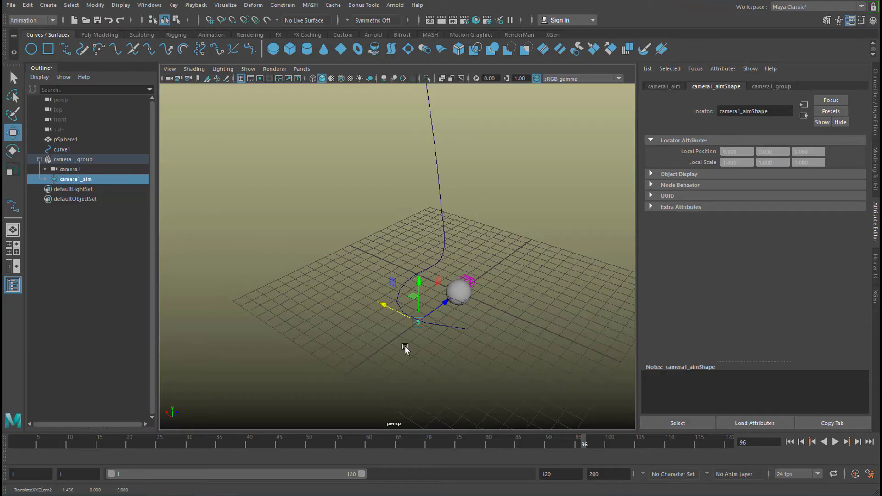
Step: Attach camera1_group to curve1 as its motion path using Attach to Motion Path
click(75, 159)
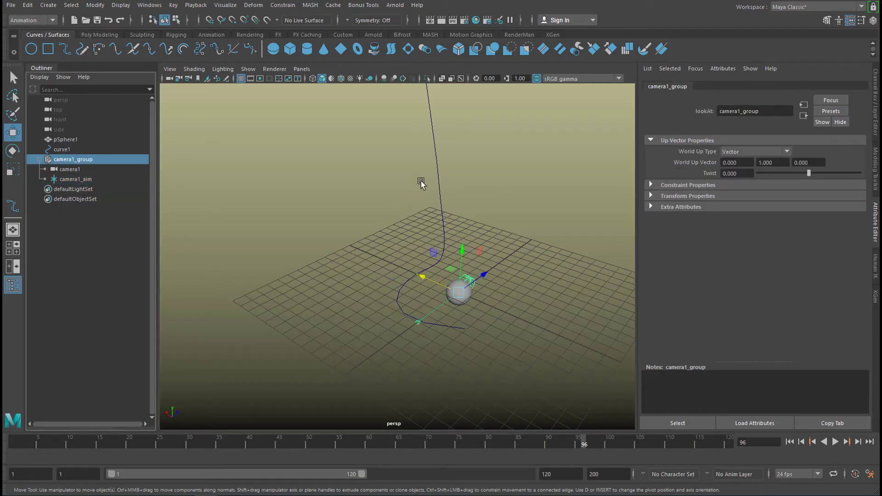
shift+drag(445, 146, 373, 192)
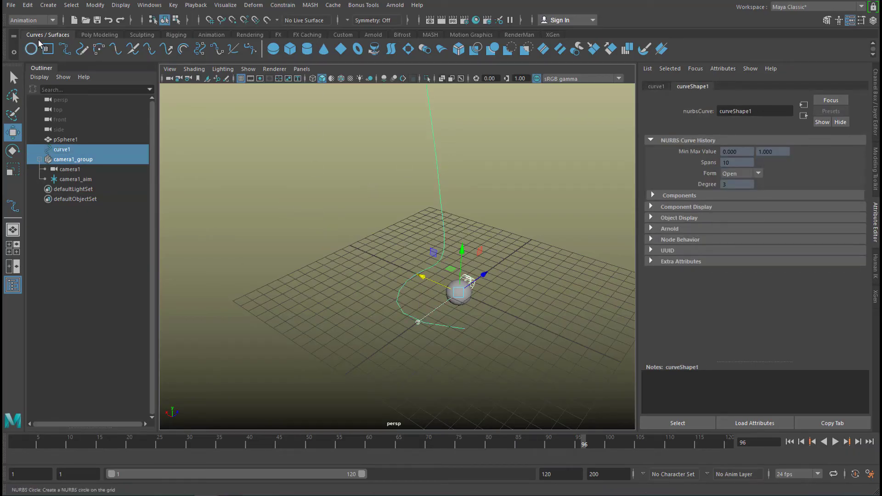
click(280, 6)
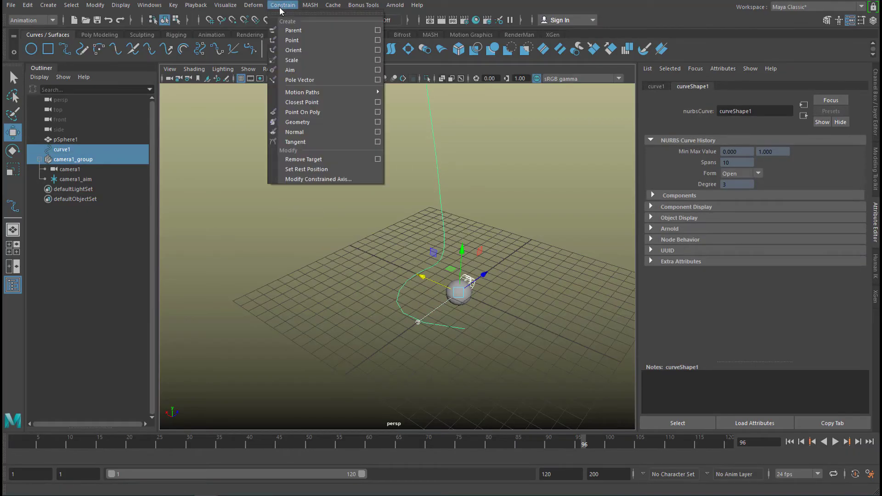
mouse_move(303, 92)
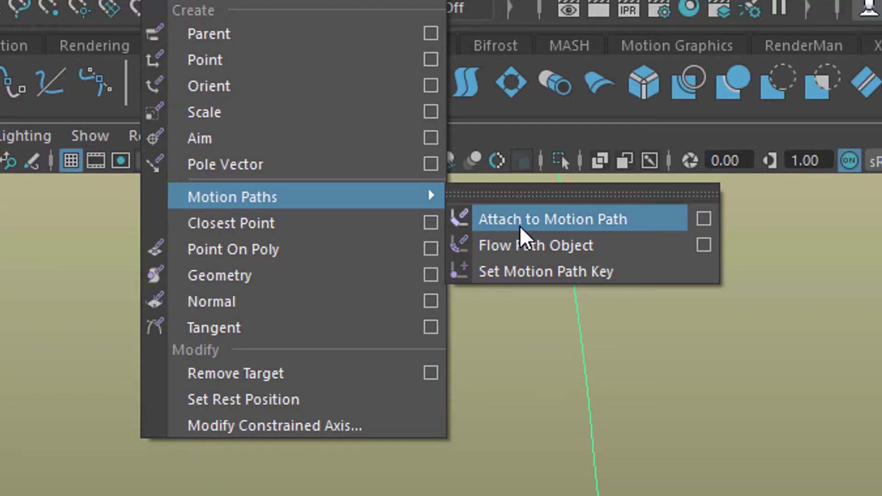
click(559, 223)
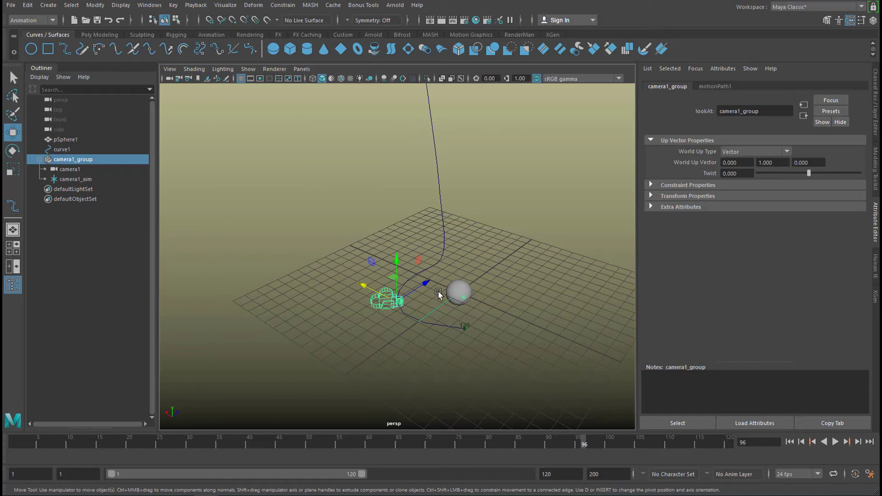
Step: Play and scrub the animation in the perspective view to check how the camera group travels along the curve
alt+drag(440, 309, 325, 309)
alt+right_drag(325, 310, 438, 317)
alt+drag(436, 314, 377, 307)
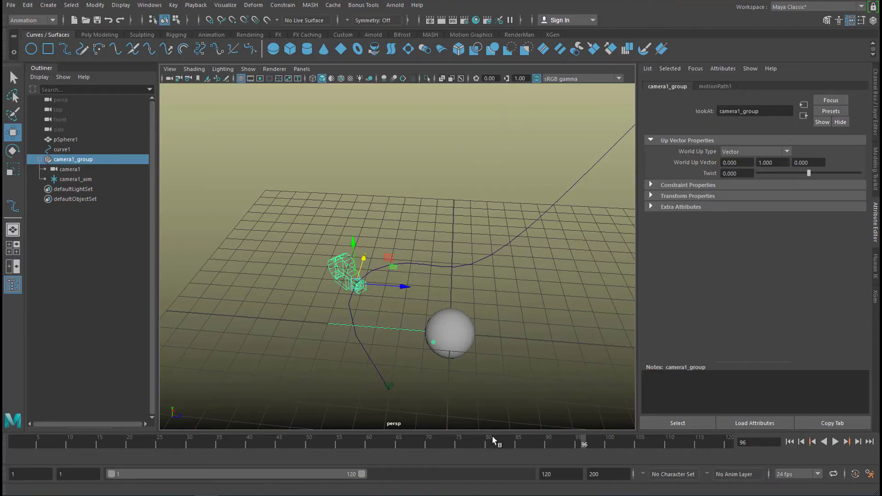
key(alt+v)
mouse_move(431, 450)
mouse_down()
mouse_move(591, 446)
mouse_move(117, 446)
mouse_up()
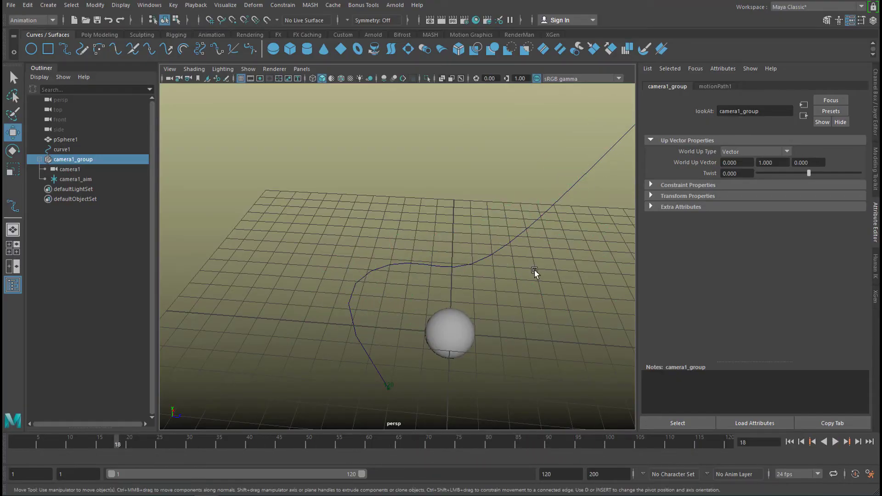
key(a)
key(alt+v)
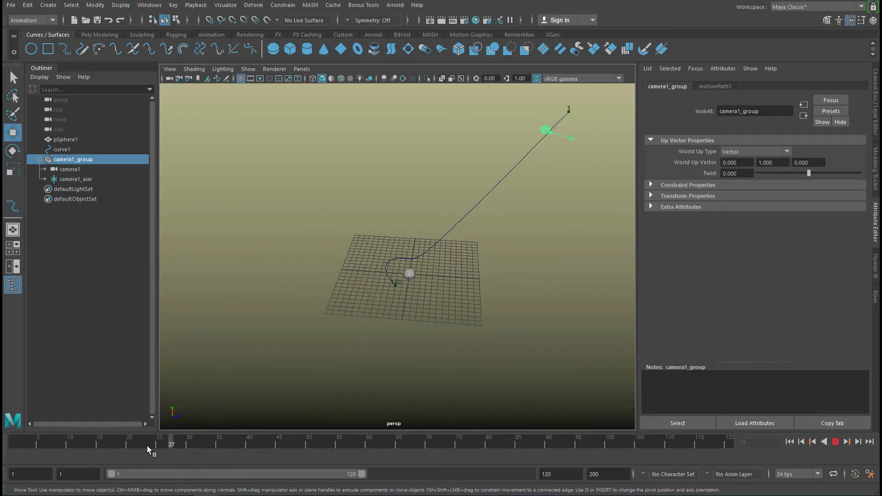
mouse_move(101, 443)
mouse_down()
mouse_move(450, 441)
mouse_move(542, 425)
mouse_move(661, 423)
mouse_move(492, 421)
mouse_move(246, 438)
mouse_up()
mouse_move(153, 449)
mouse_down()
mouse_move(95, 448)
mouse_move(184, 444)
mouse_up()
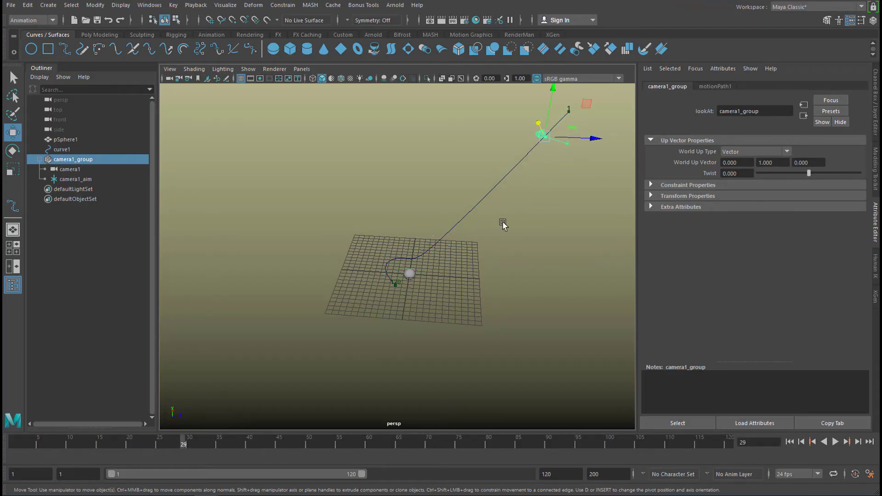
key(alt+v)
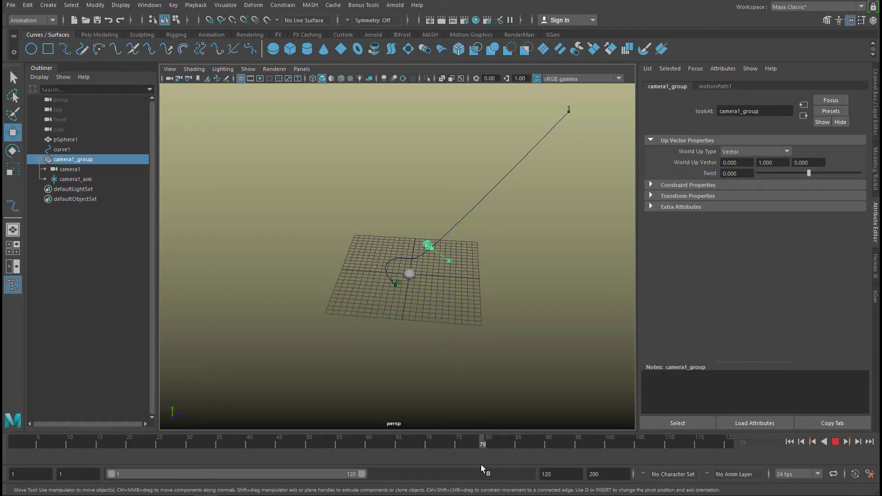
mouse_move(481, 464)
mouse_down()
mouse_move(417, 462)
mouse_move(420, 452)
mouse_up()
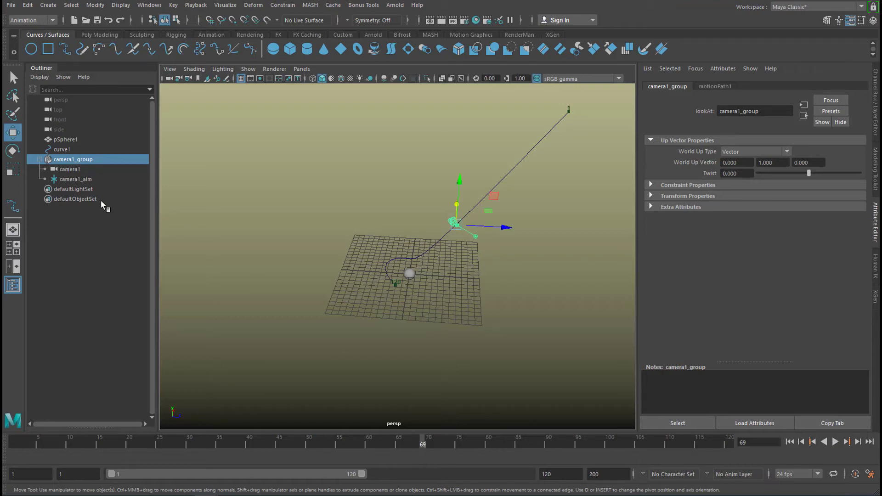
Step: Try to point the camera at the sphere by moving the camera1_aim locator onto it at frame 69
click(75, 179)
alt+drag(449, 297, 480, 241)
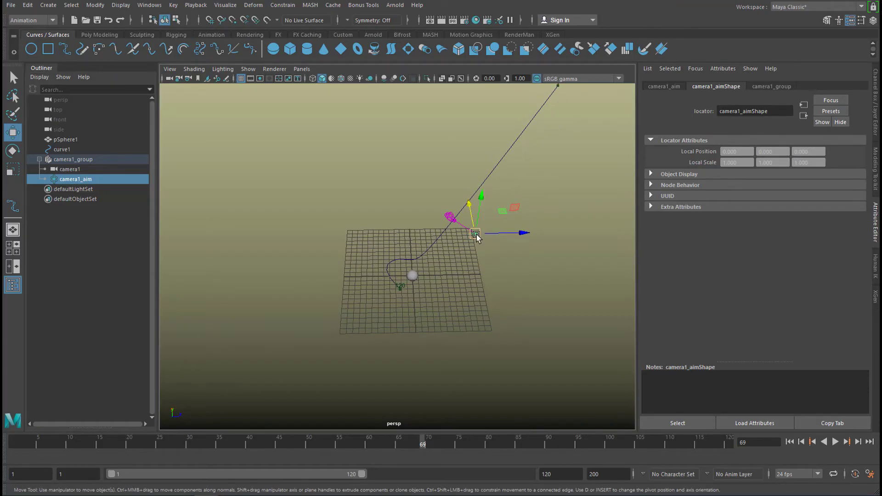
drag(476, 235, 412, 277)
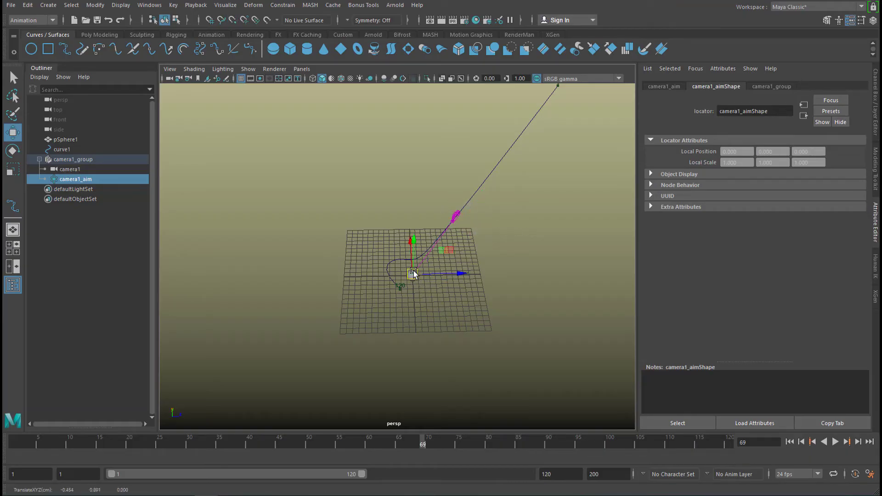
alt+drag(512, 331, 528, 321)
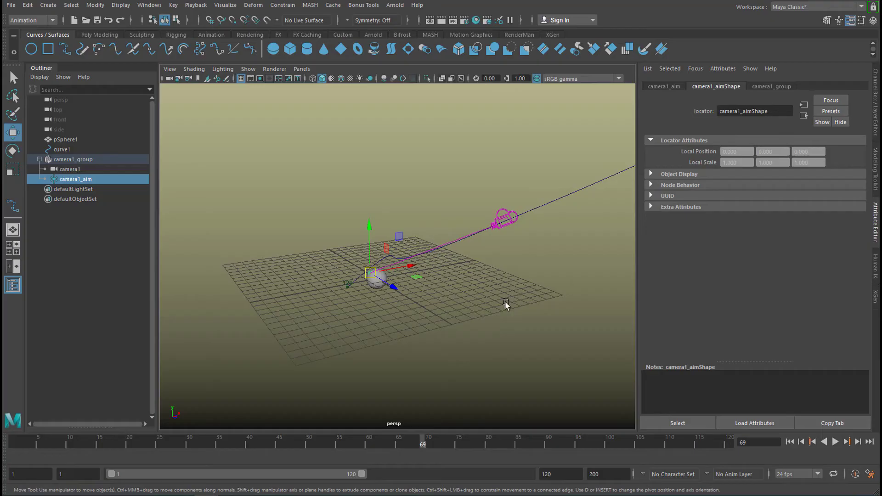
Step: Replace the top view with the view through camera1, enlarge it, and scrub the timeline to check the shot
key(space)
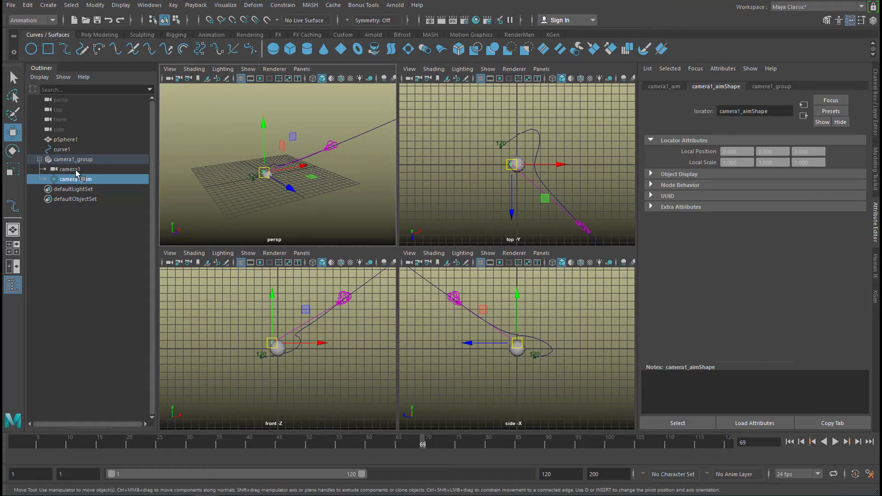
middle_drag(77, 173, 468, 165)
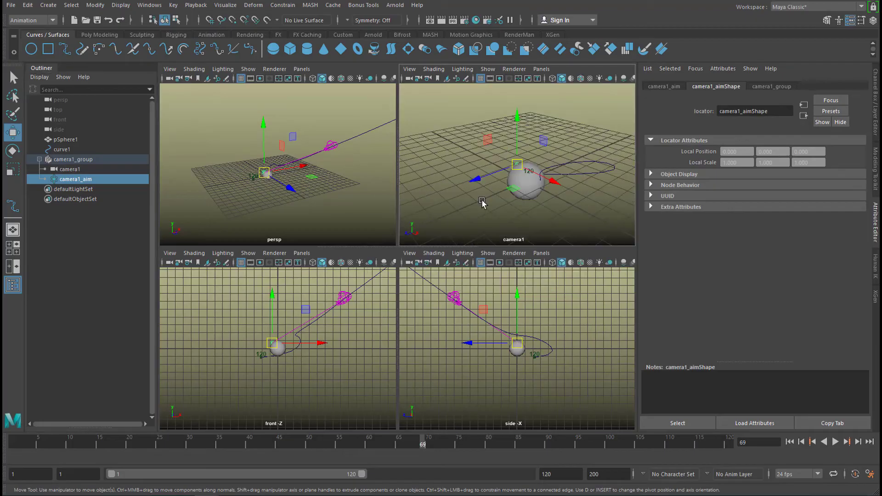
key(space)
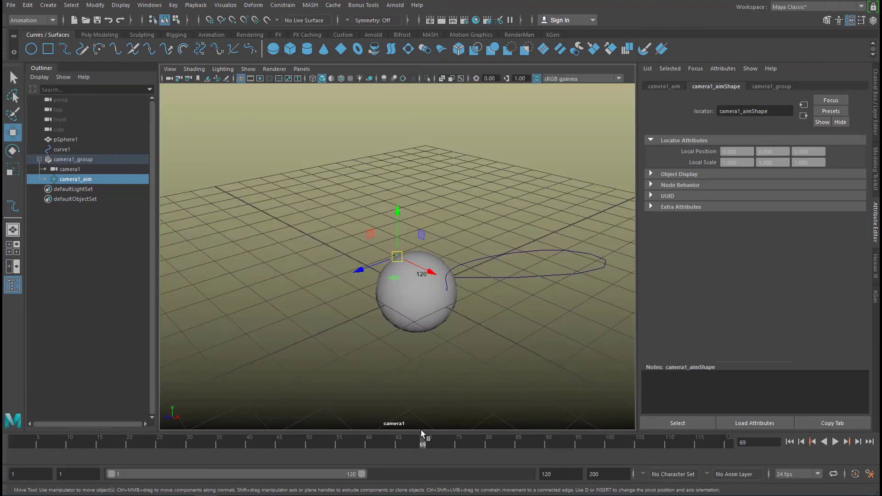
drag(421, 440, 559, 413)
Step: Scrub the timeline in the enlarged perspective view to check whether the aim locator stays on the sphere
key(space)
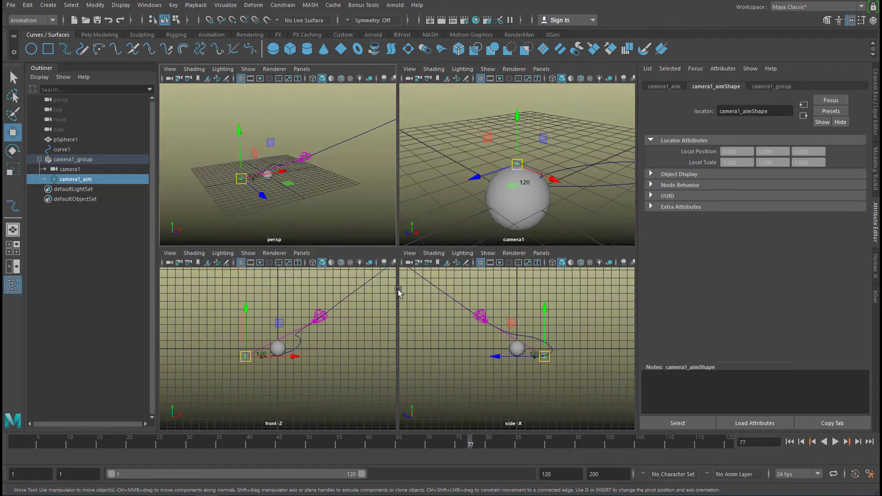
key(space)
drag(401, 442, 428, 442)
alt+drag(427, 348, 423, 370)
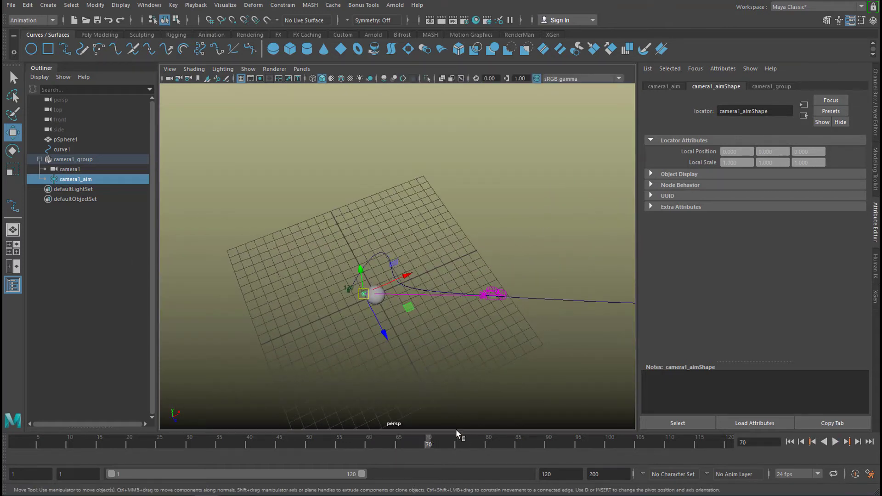
drag(430, 439, 418, 424)
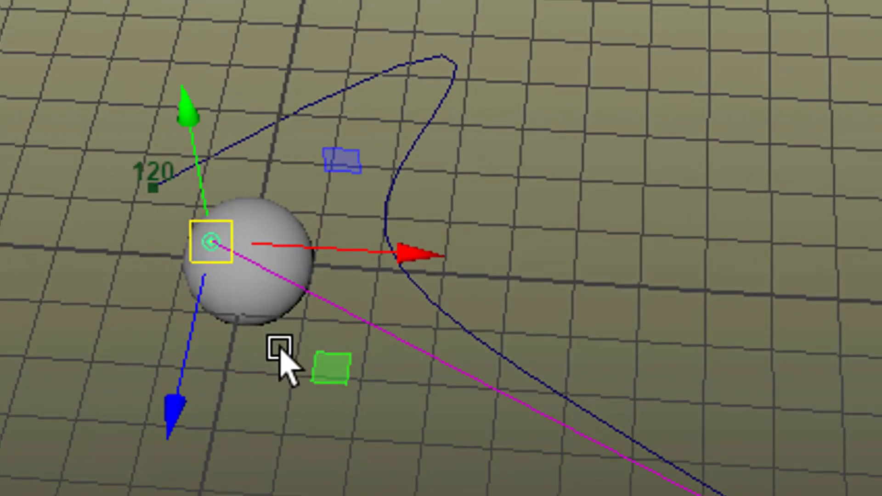
Step: Point-constrain the camera1_aim locator to the sphere pSphere1
alt+right_drag(309, 469, 569, 468)
alt+middle_drag(570, 468, 725, 320)
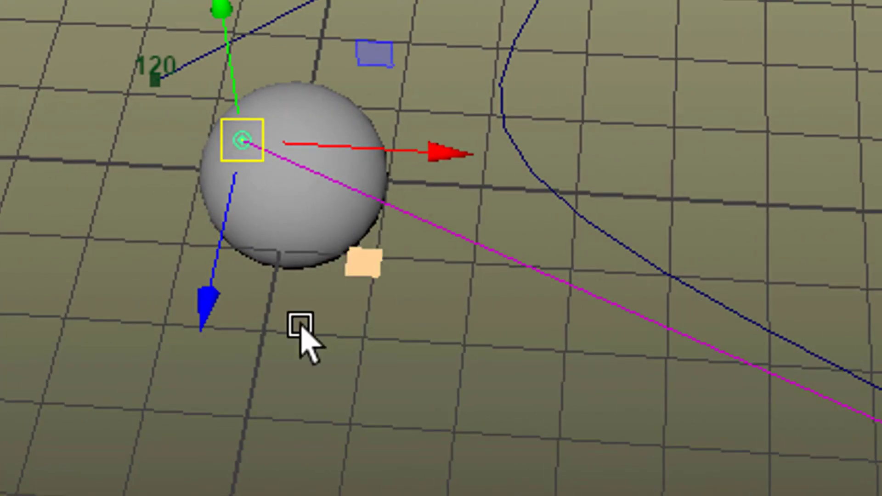
click(269, 220)
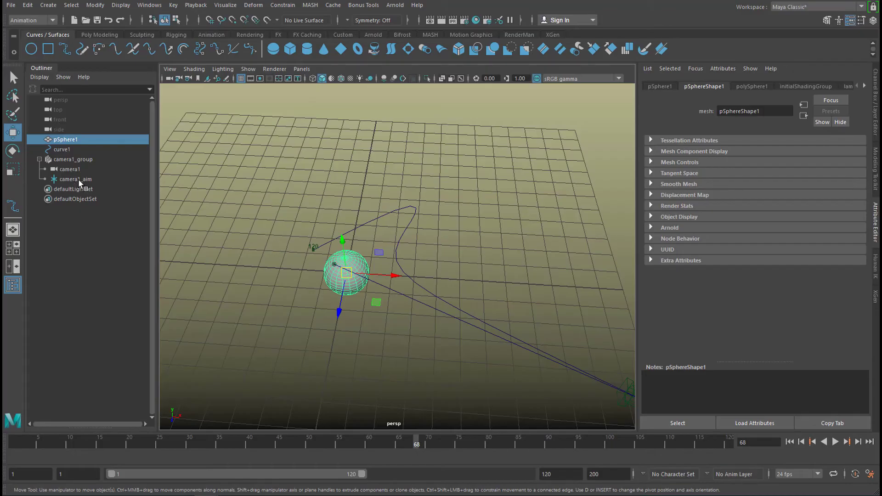
ctrl+click(78, 179)
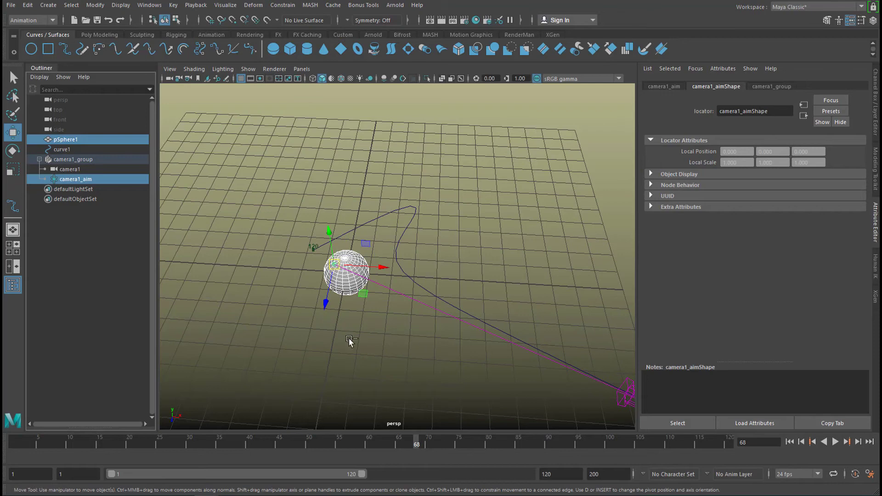
alt+drag(367, 341, 387, 329)
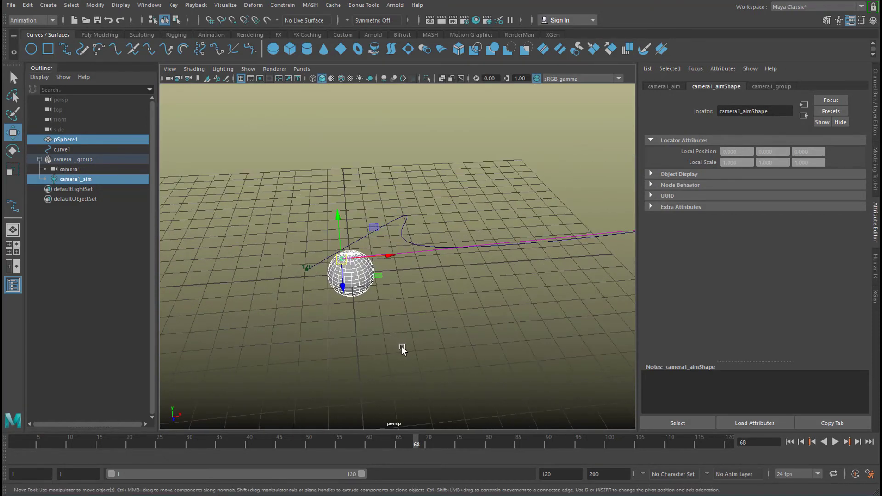
click(281, 5)
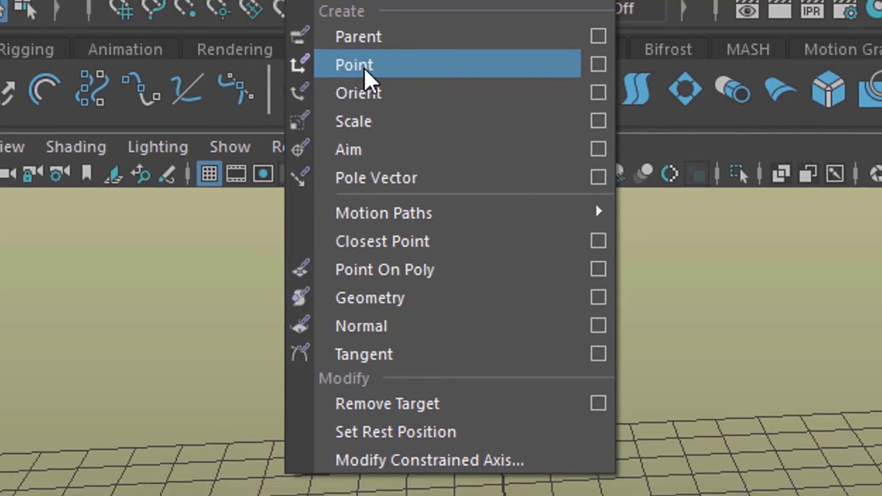
click(363, 65)
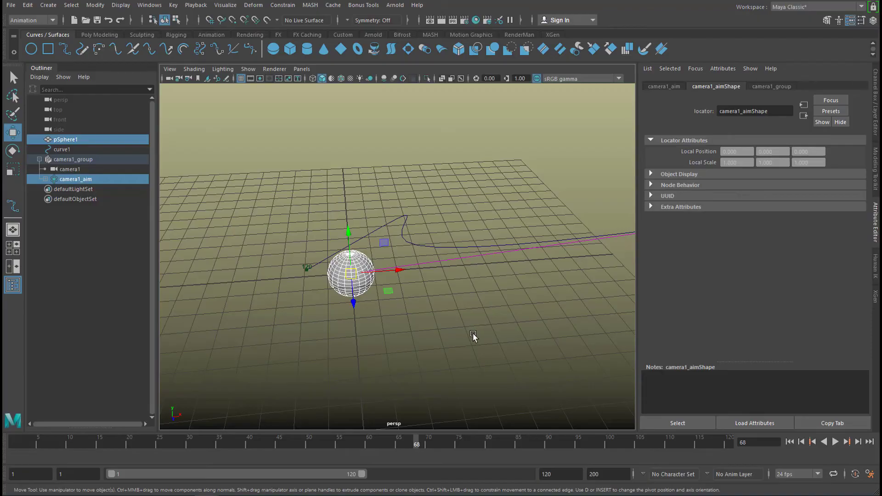
Step: Play and scrub the animation in the perspective and camera1 views to check the camera's aim at the sphere
alt+drag(473, 333, 316, 359)
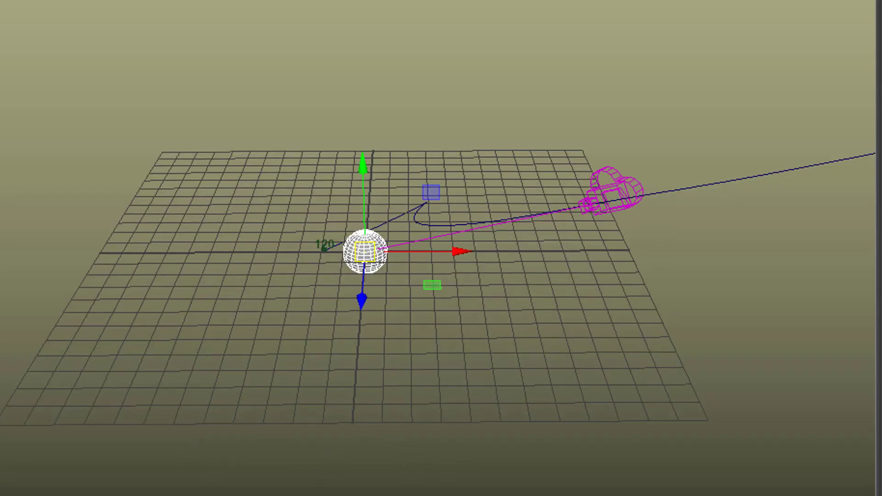
key(alt+v)
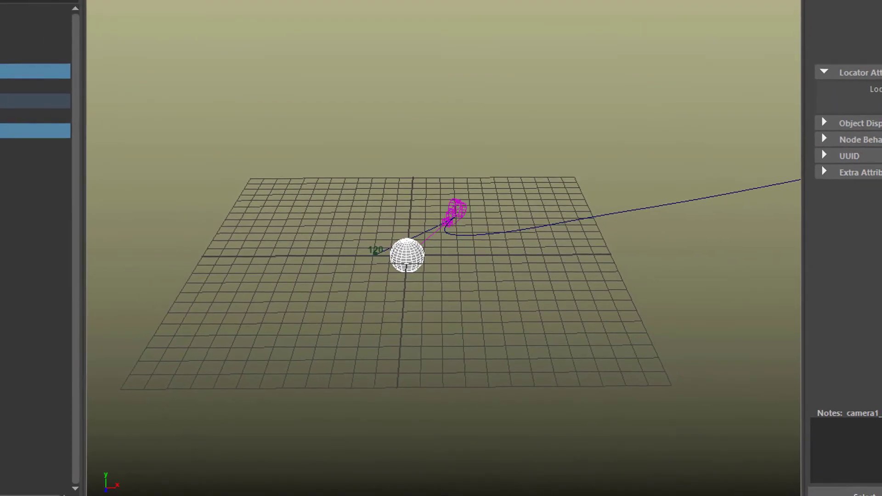
key(space)
key(space)
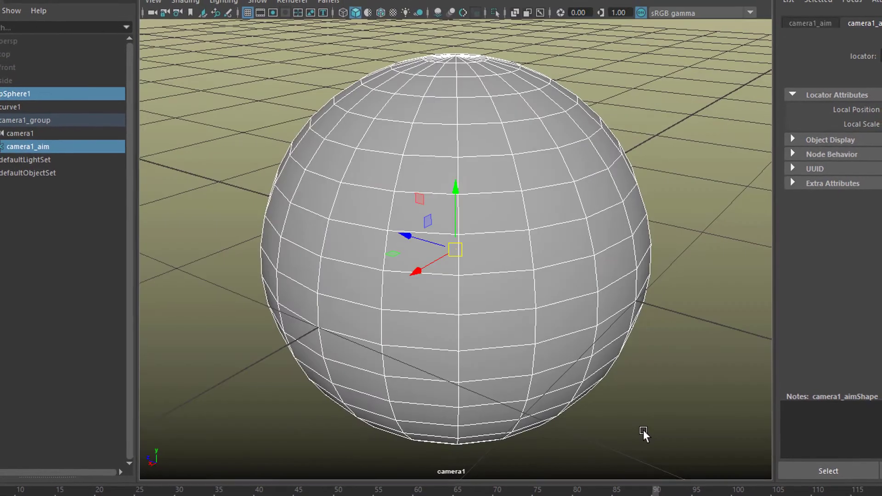
drag(655, 489, 3, 488)
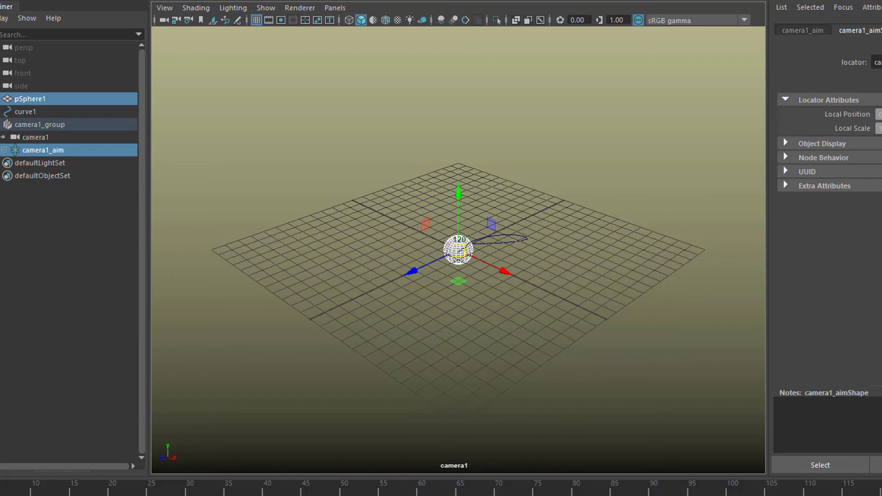
key(alt+v)
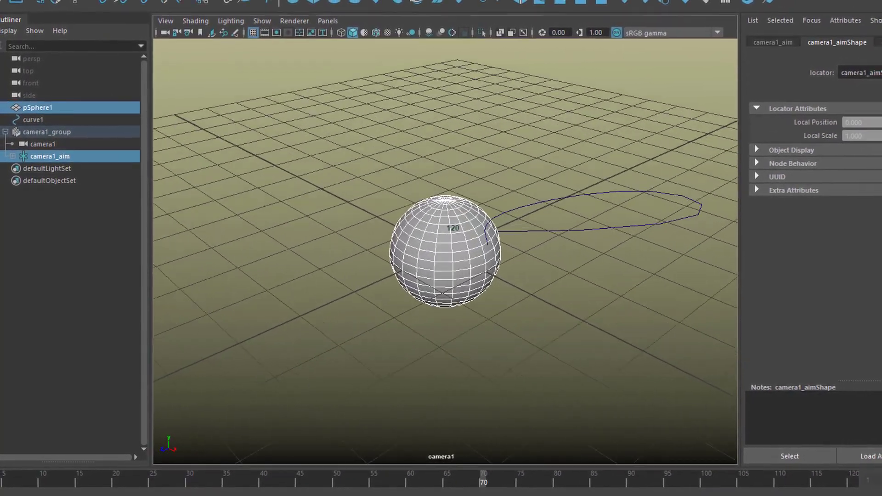
key(Escape)
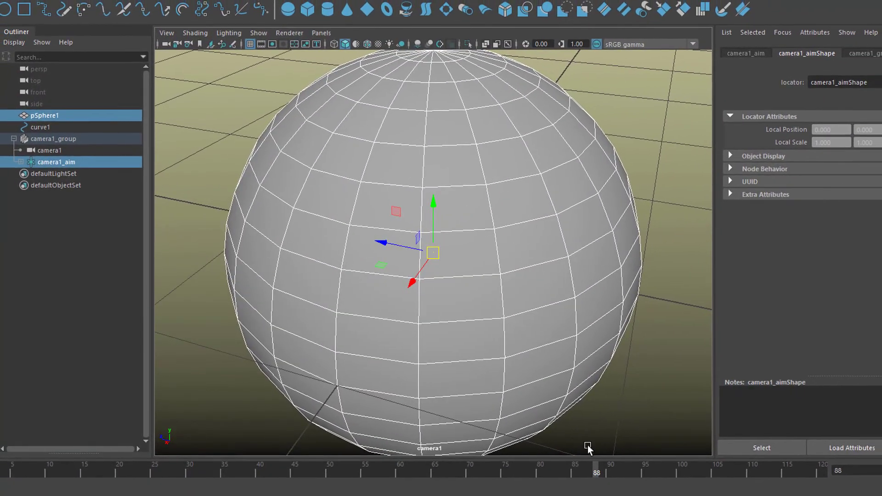
Step: Return to the enlarged perspective view and set a keyframe on pSphere1 at frame 25 in its current position
key(space)
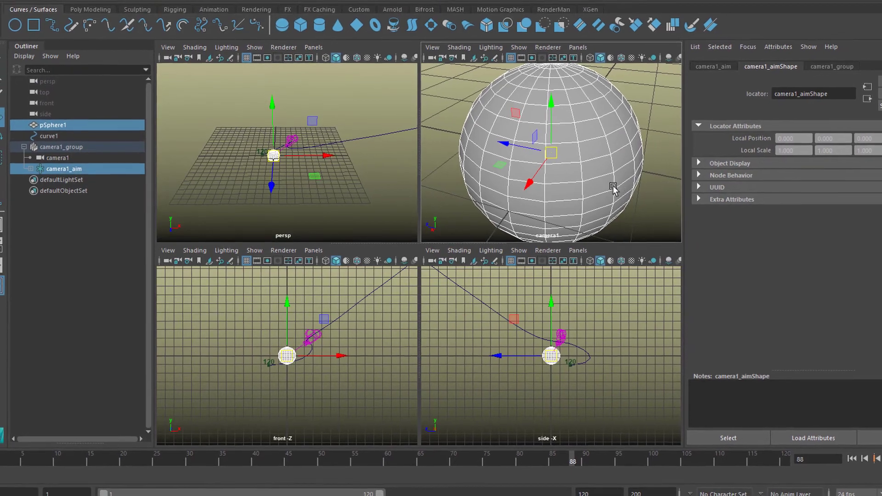
key(space)
alt+drag(495, 253, 367, 335)
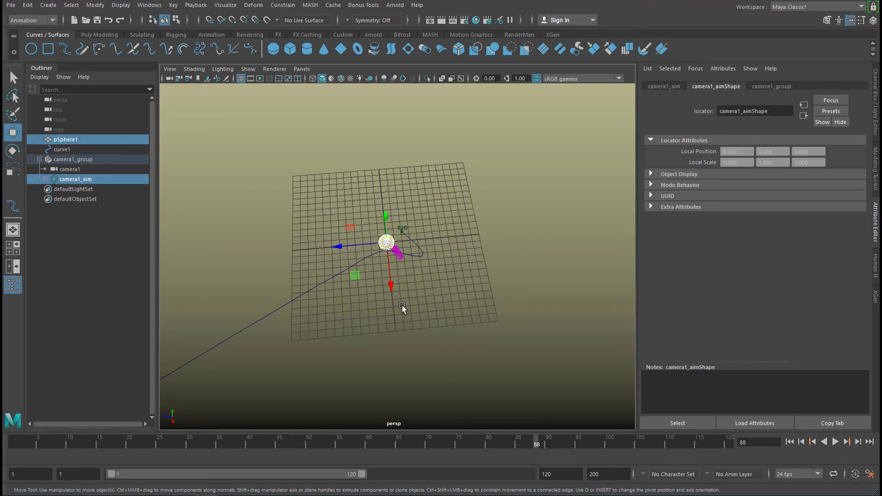
click(84, 140)
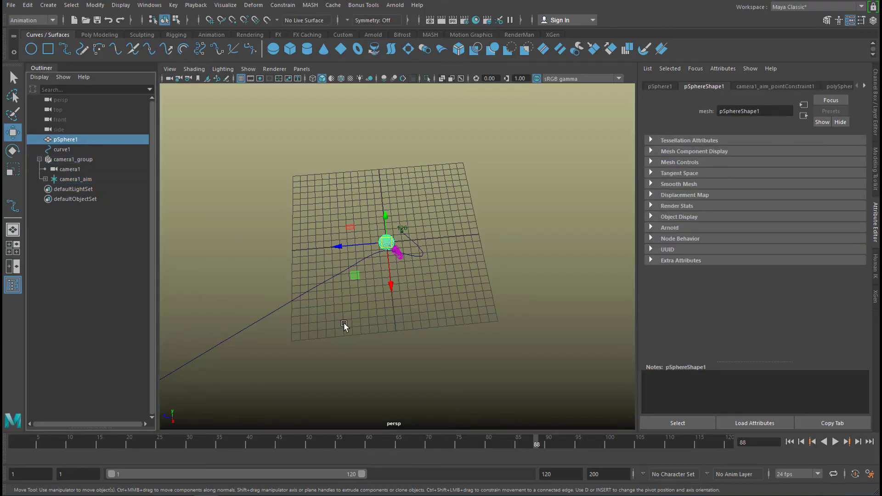
key(alt+v)
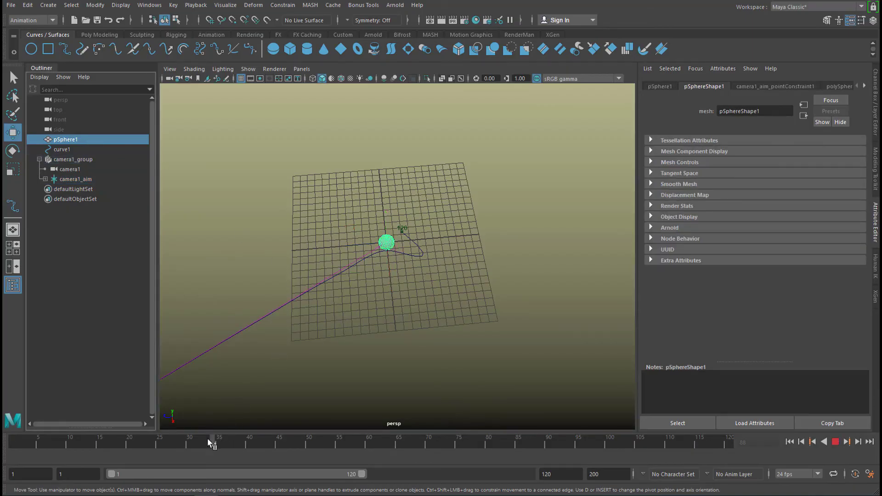
click(160, 450)
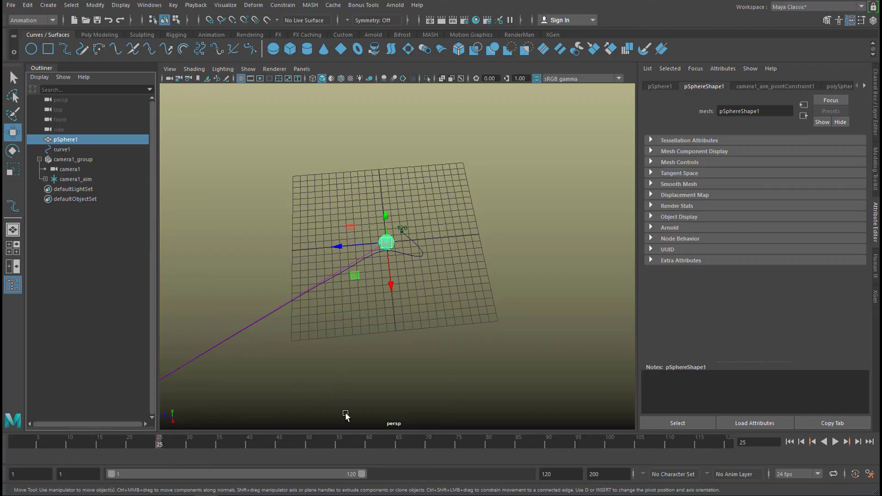
Step: Move pSphere1 to the far corner of the grid at frame 95, keyframe it there, and play back its motion
drag(361, 442, 578, 444)
drag(356, 275, 433, 194)
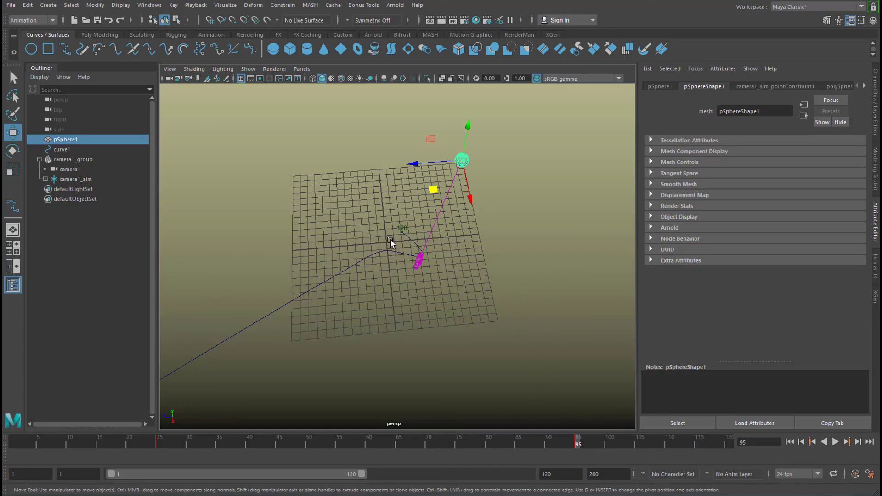
drag(396, 445, 178, 492)
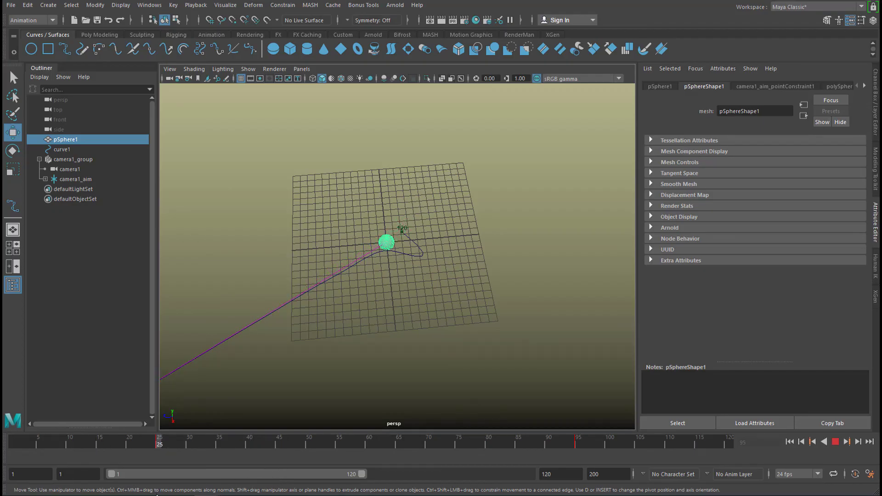
Step: Duplicate pSphere1 at frame 25 and again at frame 93 to mark both of its keyed positions
drag(156, 495, 159, 493)
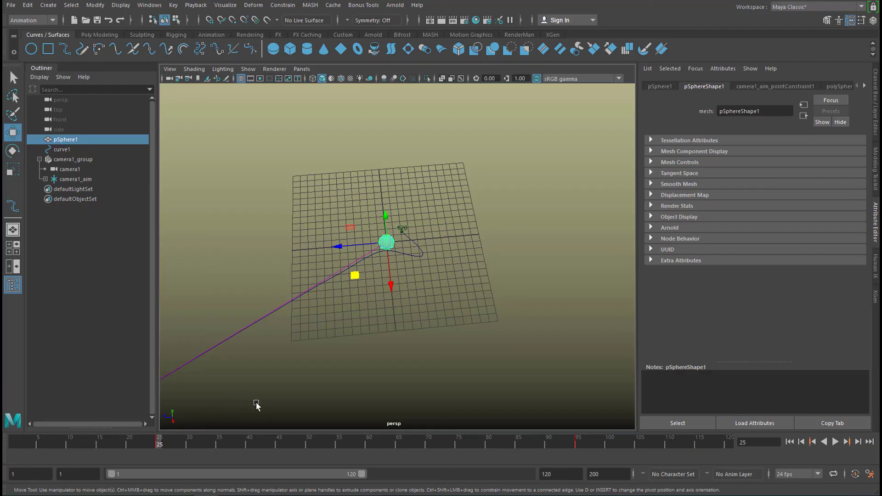
key(ctrl+d)
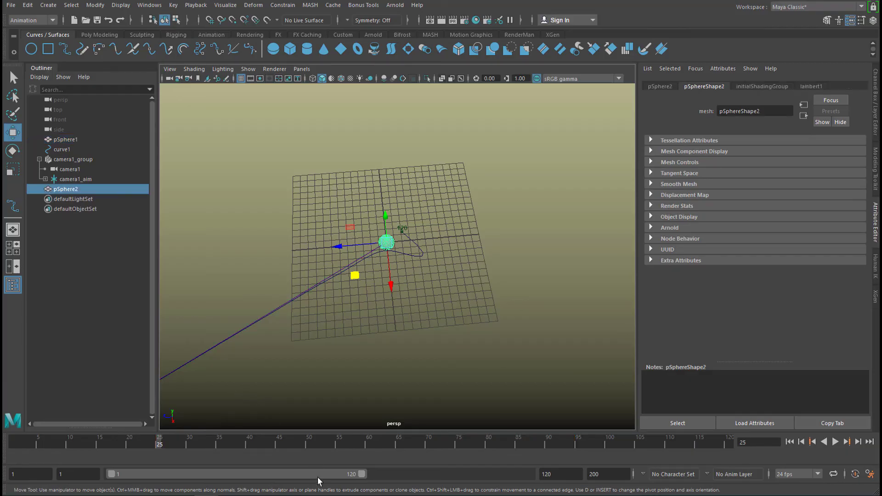
drag(253, 448, 564, 456)
click(462, 160)
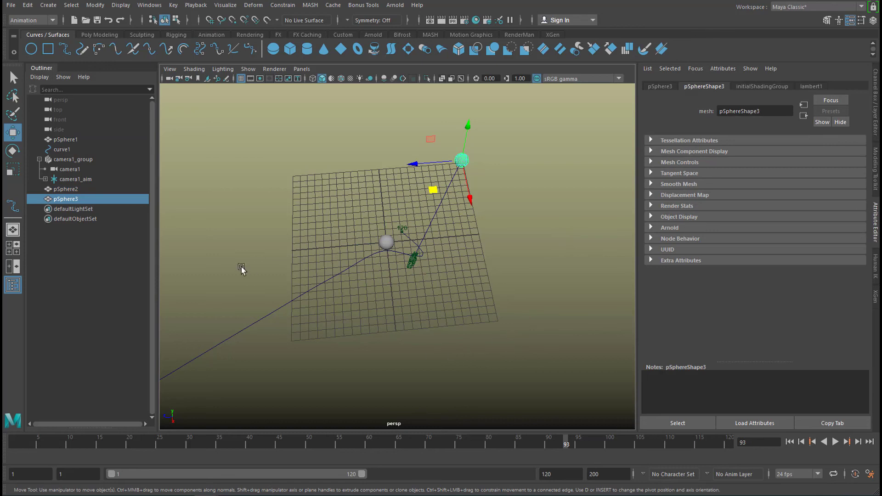
Step: Hide the animated pSphere1 so that only its two duplicates are displayed
click(72, 141)
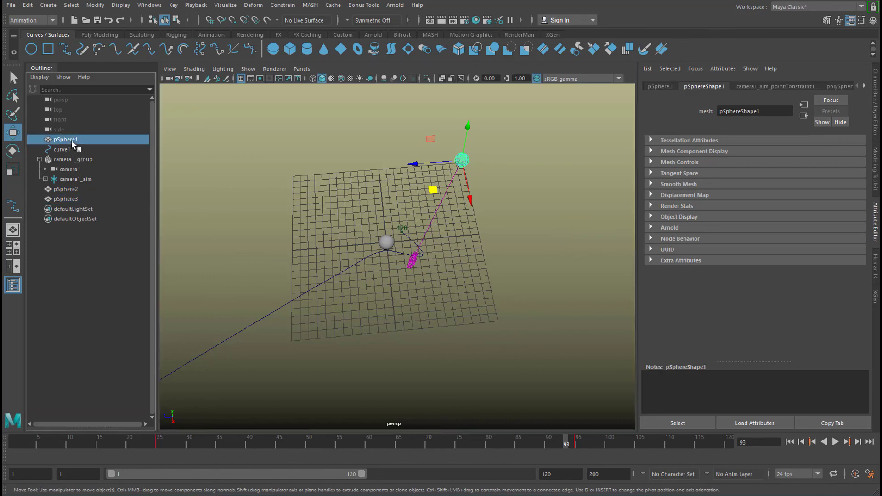
drag(72, 144, 354, 237)
drag(426, 327, 432, 321)
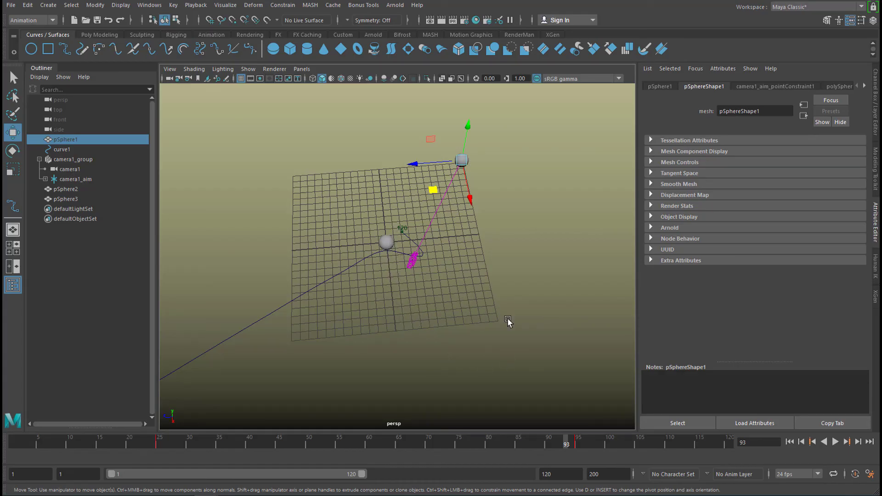
drag(499, 328, 499, 329)
Step: Play the animation through camera1 and in a zoomed-out perspective view to check the aim moving between the two spheres
click(835, 443)
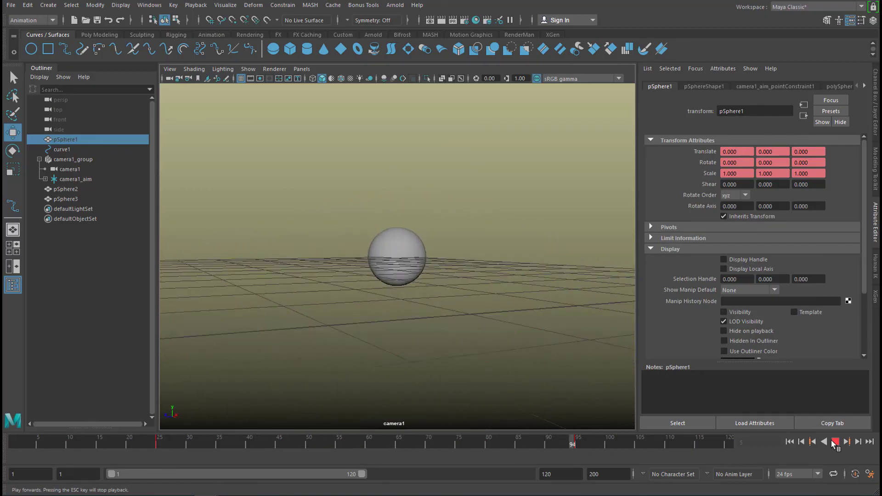
click(835, 442)
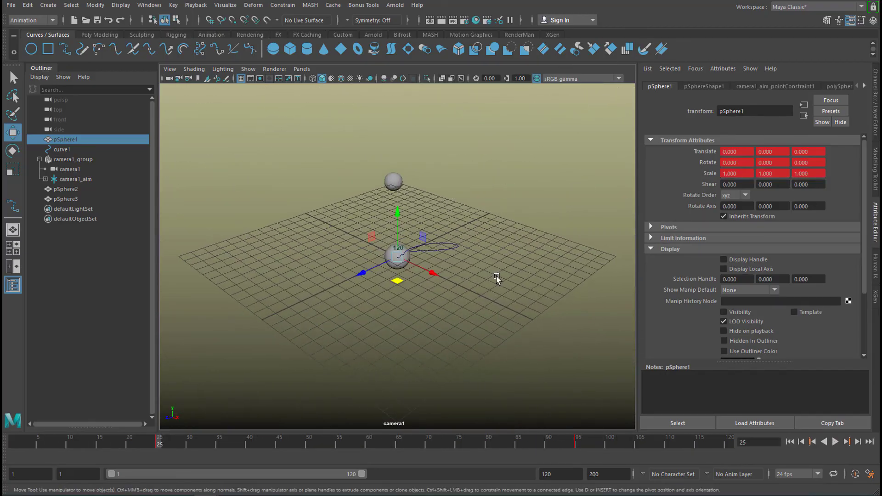
key(space)
key(space)
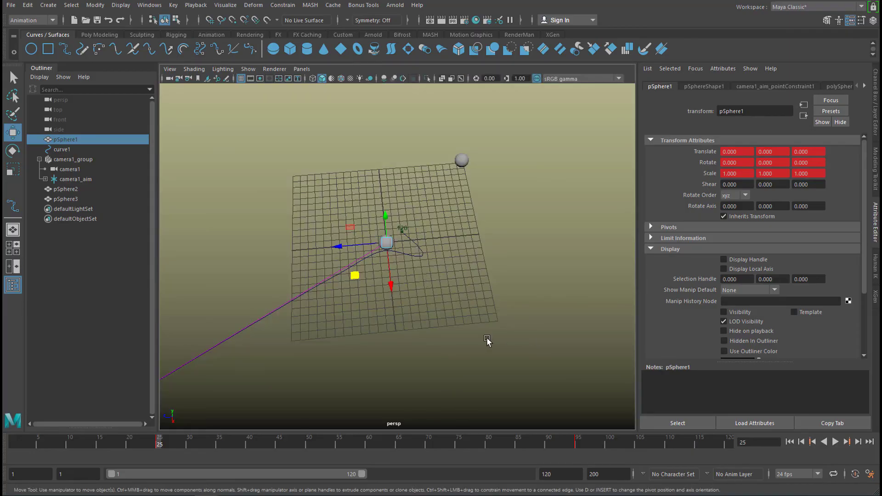
scroll(487, 340, down, 3)
alt+drag(490, 331, 380, 364)
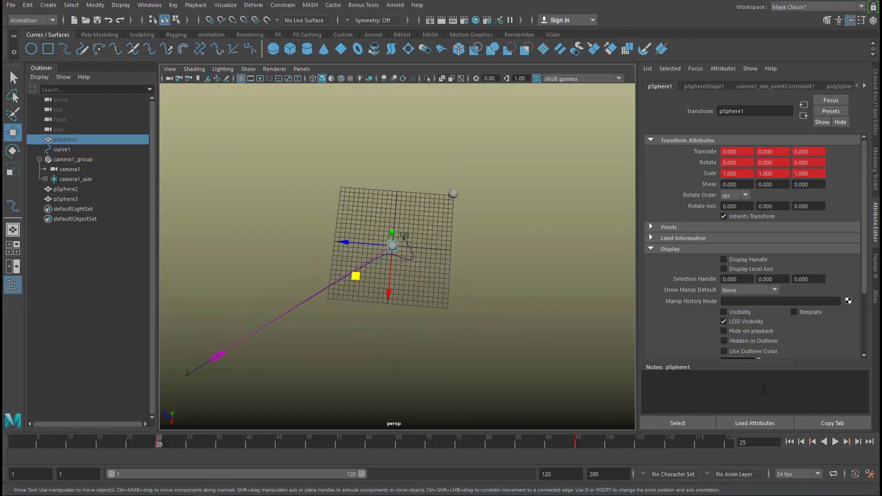
click(835, 442)
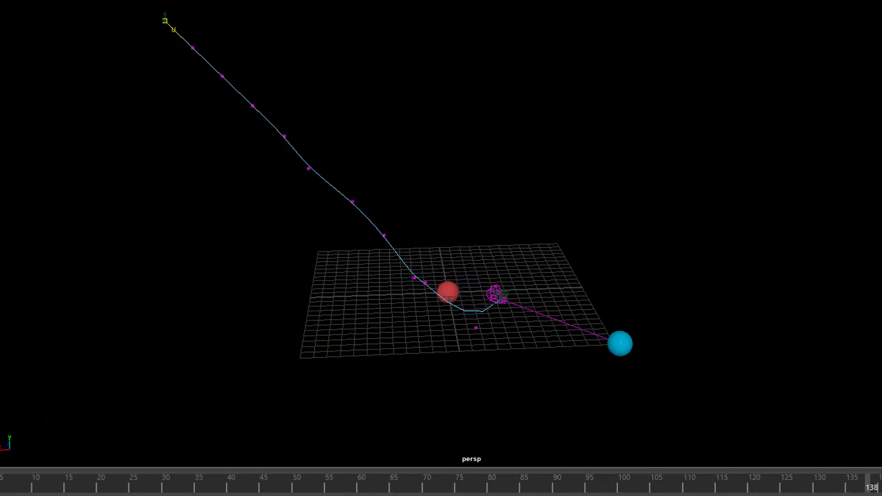
Step: Examine the camera's motion path and its aim at the red and blue spheres from several perspective angles during playback
alt+drag(807, 365, 658, 359)
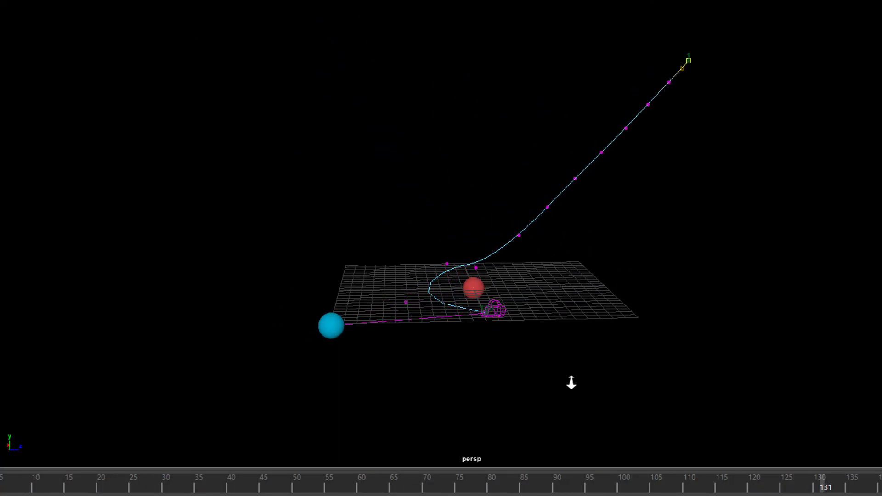
alt+right_drag(571, 382, 798, 402)
alt+middle_drag(788, 333, 803, 304)
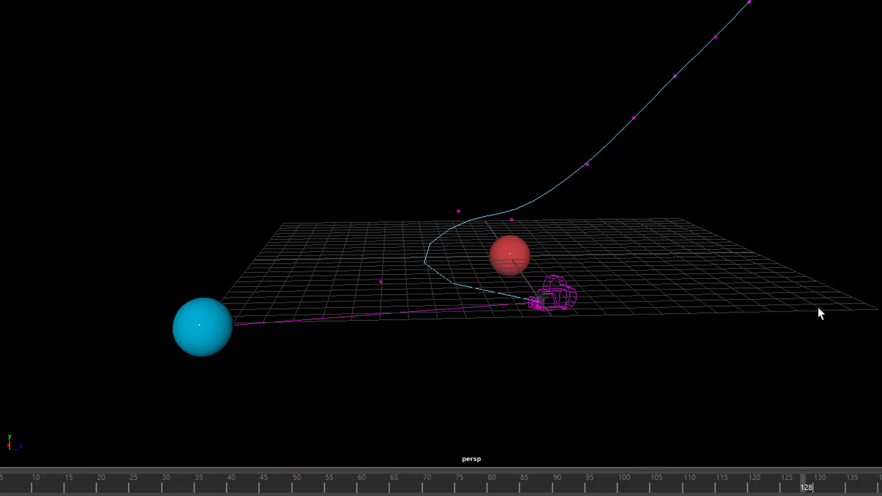
alt+right_drag(723, 294, 729, 176)
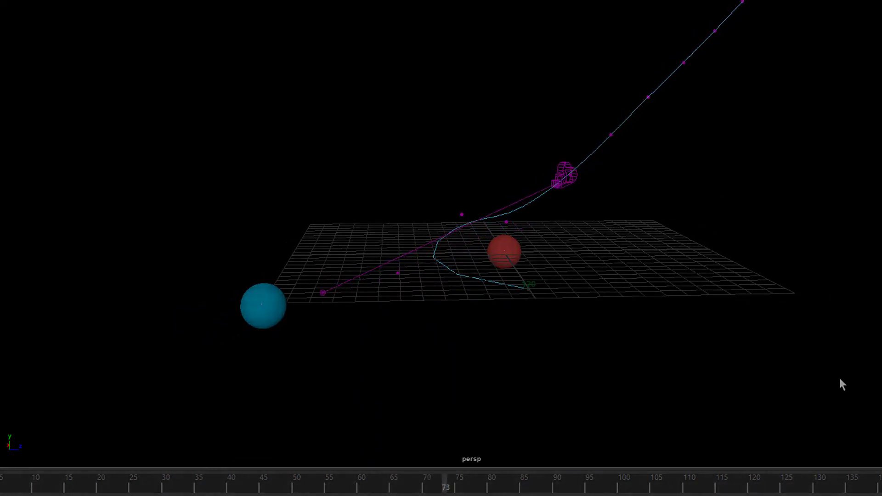